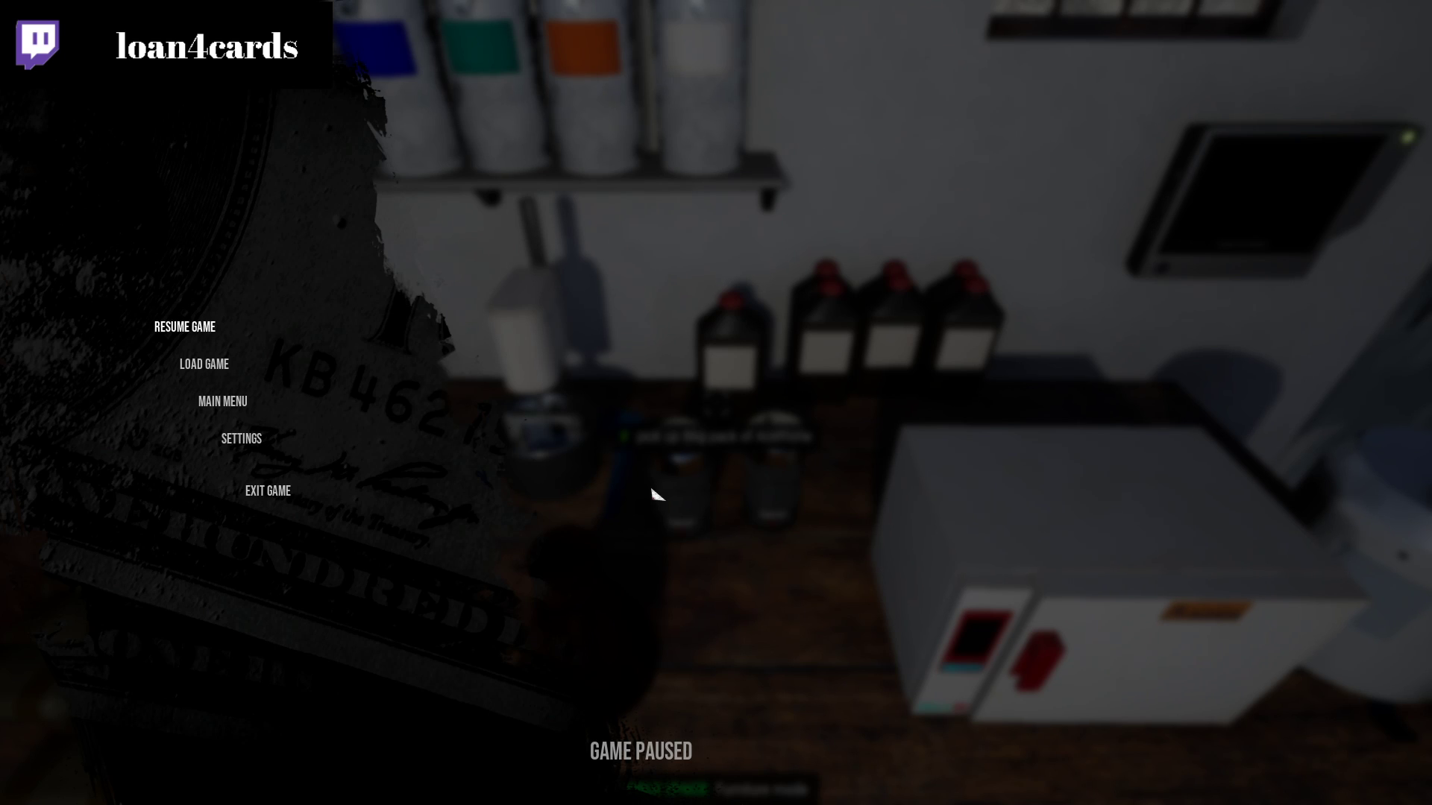
# Resume the paused game and walk along the workbench toward the oven
pyautogui.press('Escape')
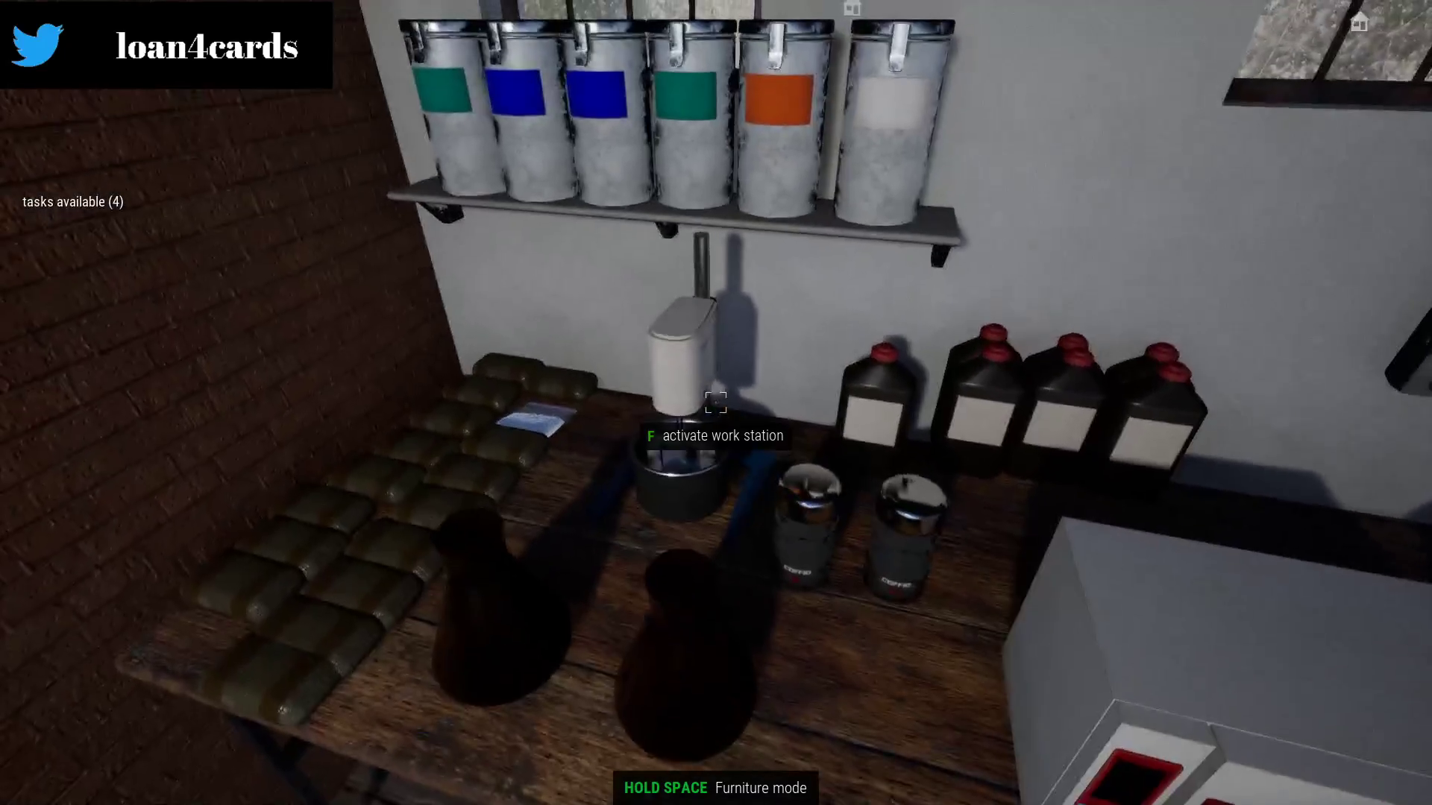
pyautogui.press('d')
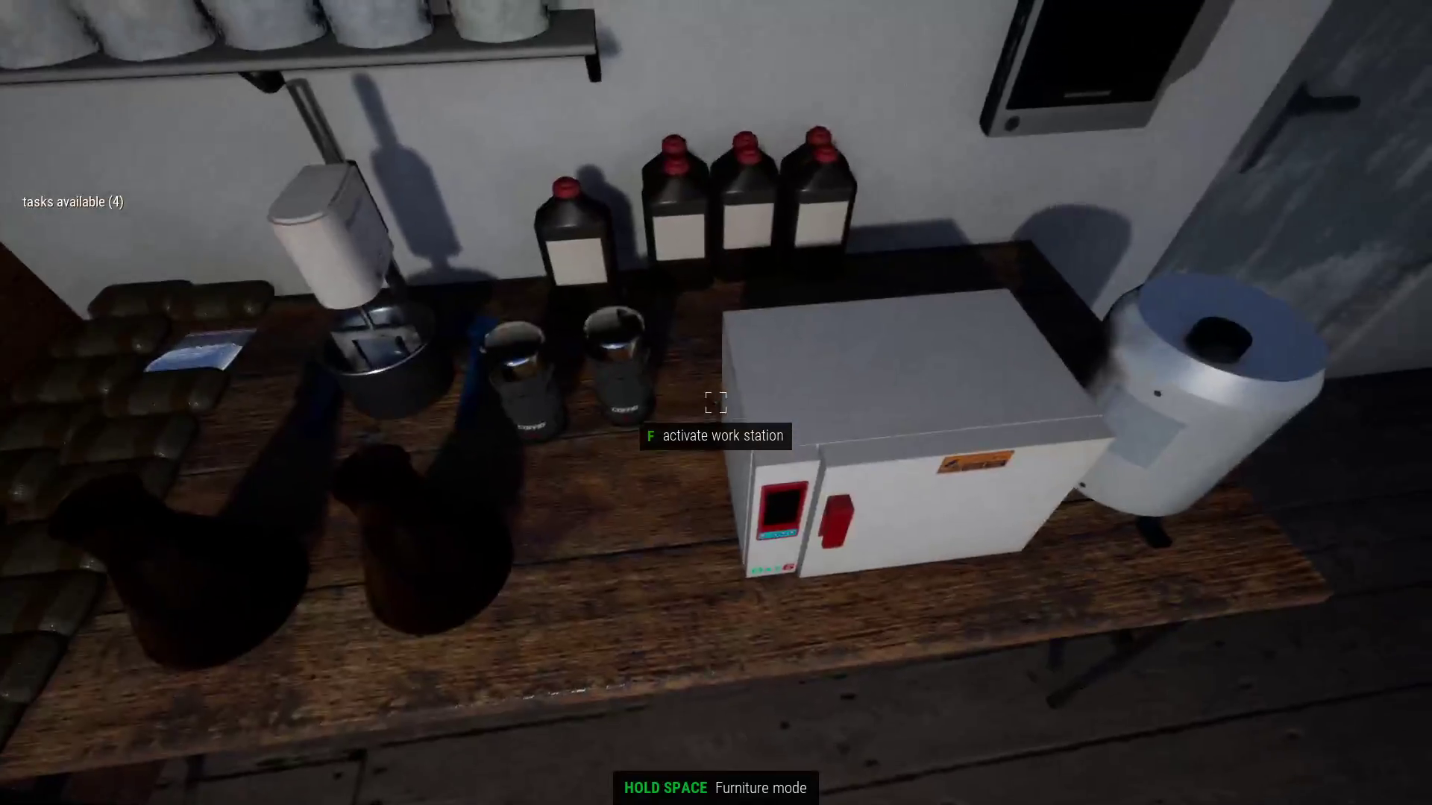
# Step up to the lab station and add 1g of Acethone to the fluid tray
pyautogui.press('s')
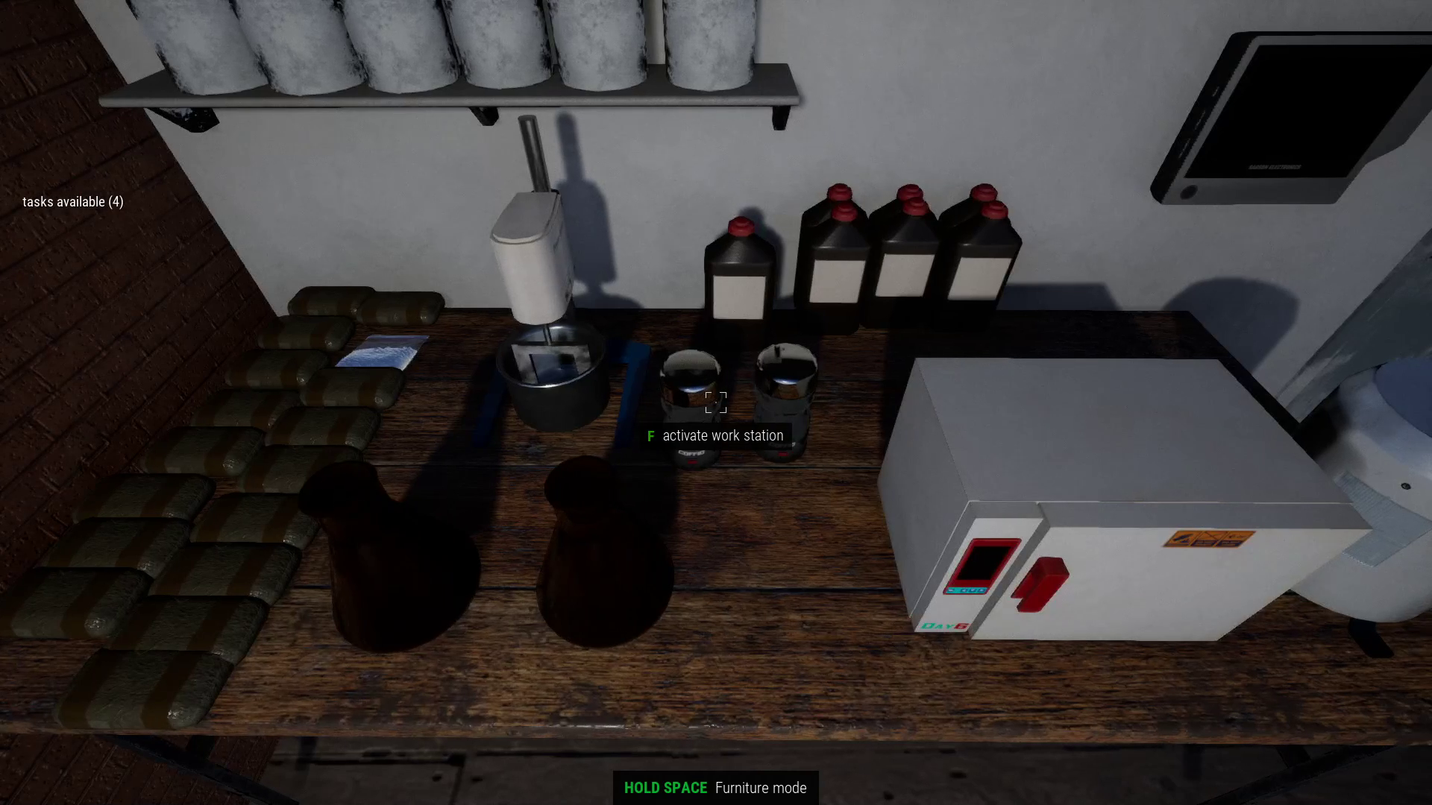
pyautogui.press('s')
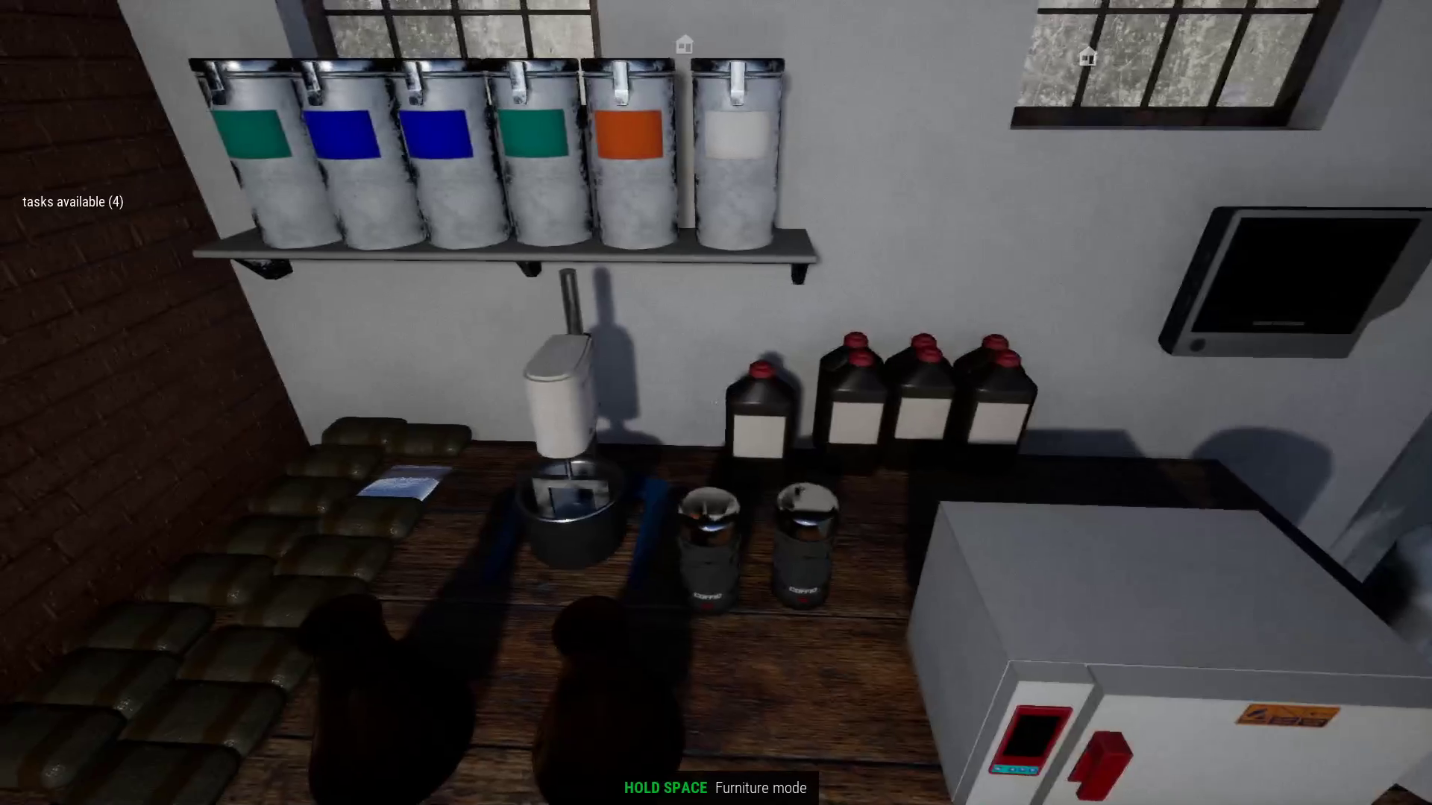
pyautogui.press('w')
pyautogui.press('f')
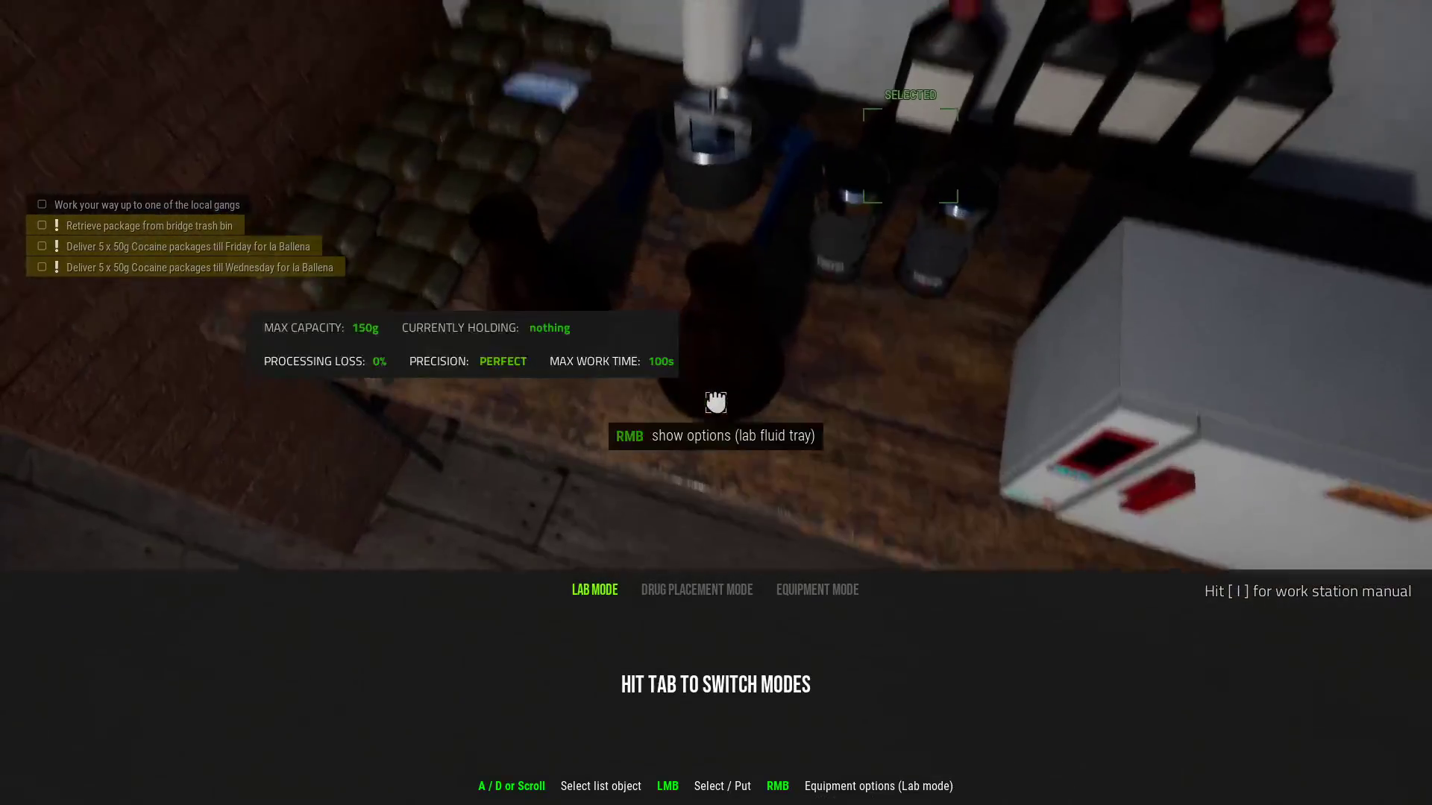
pyautogui.click(716, 403)
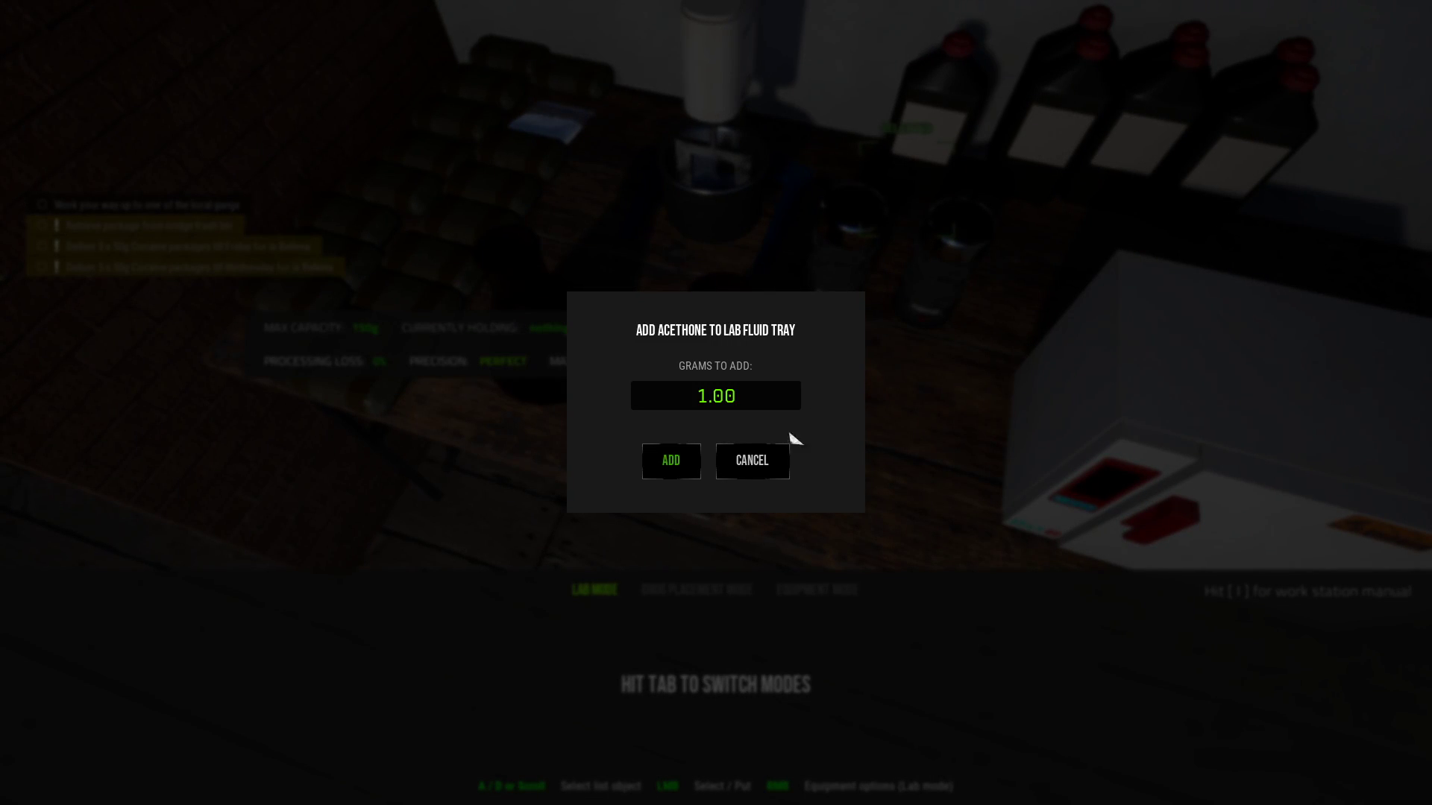
pyautogui.press('Return')
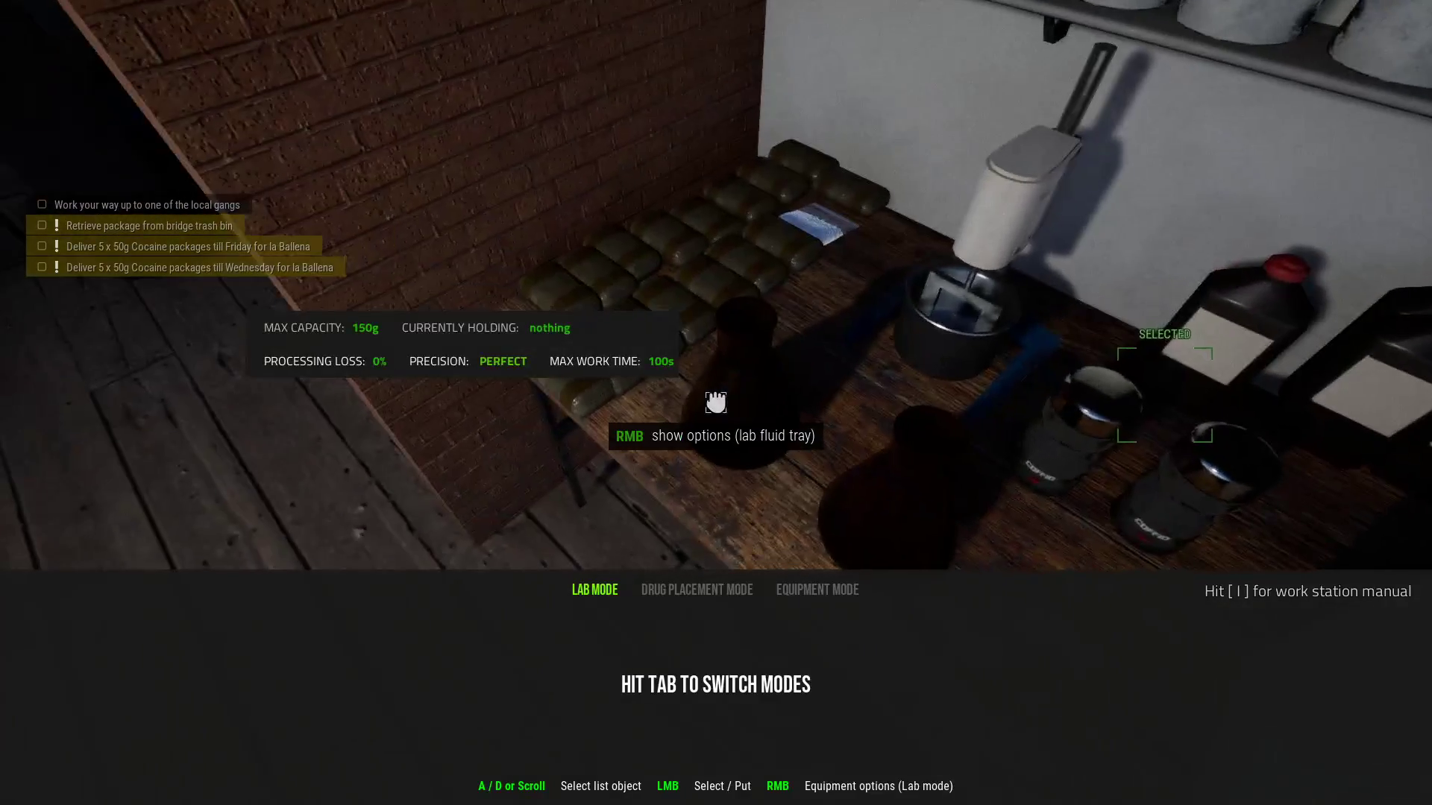
pyautogui.rightClick(716, 403)
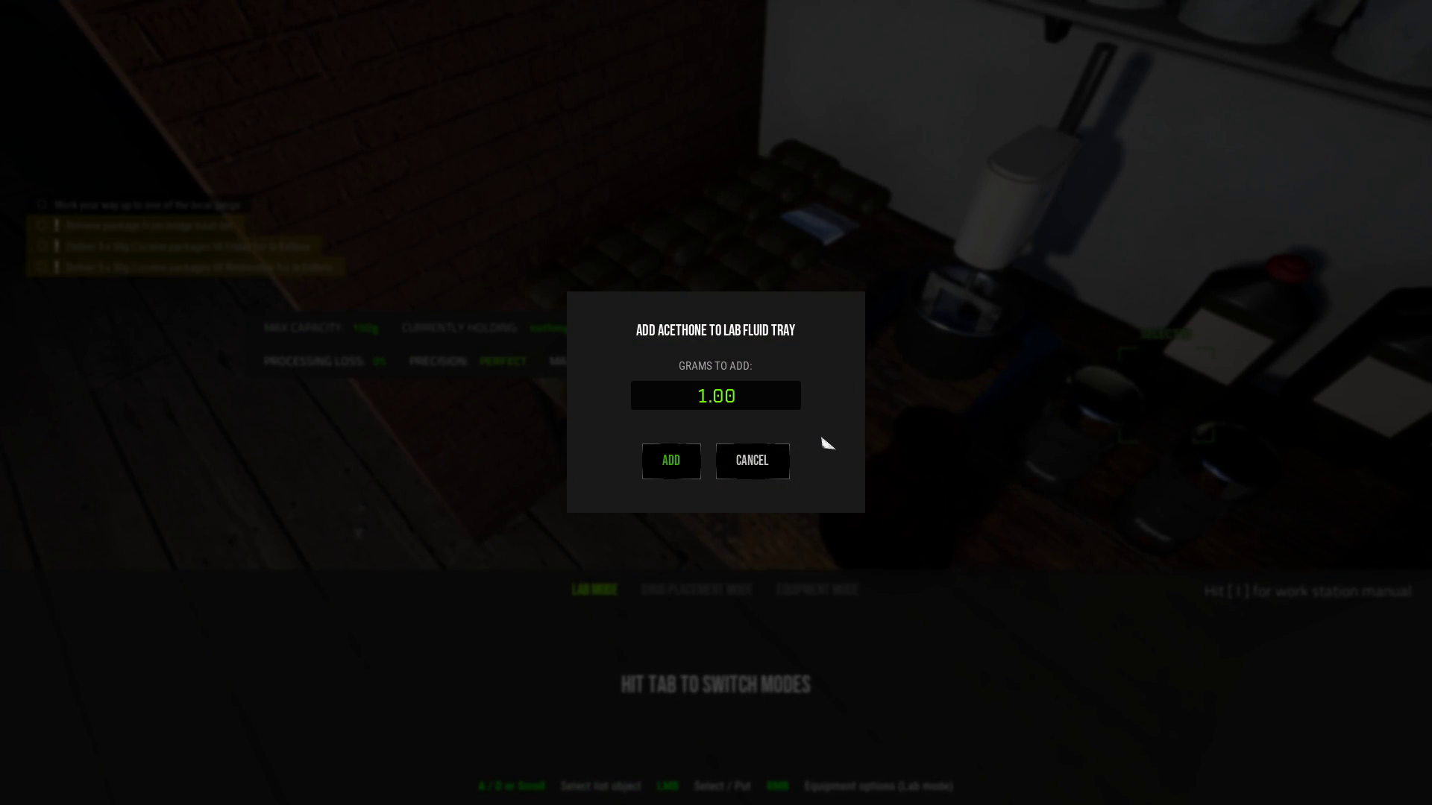
pyautogui.click(680, 464)
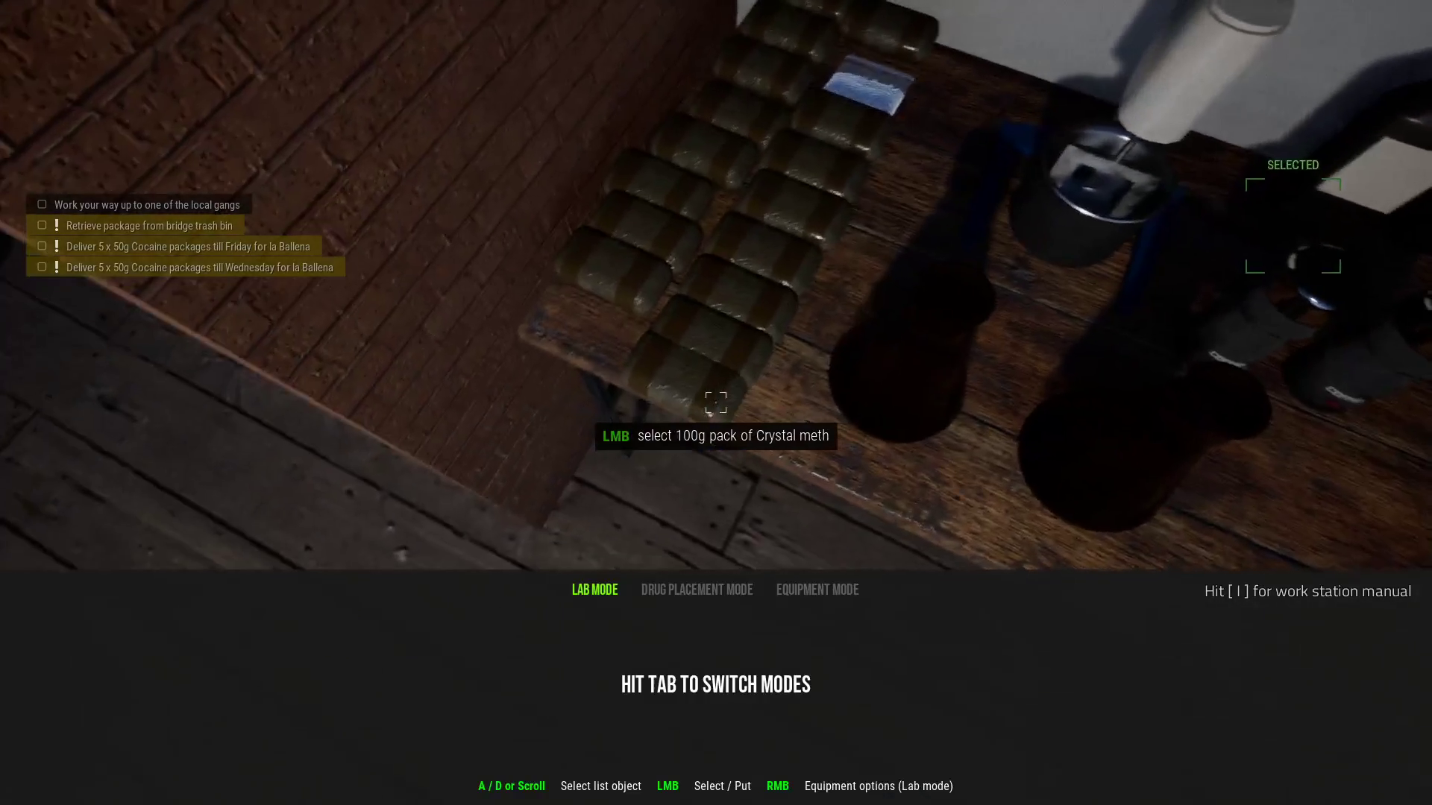
# Add 70g of Crystal meth from the 100g pack to the fluid tray
pyautogui.click(716, 402)
pyautogui.rightClick(717, 402)
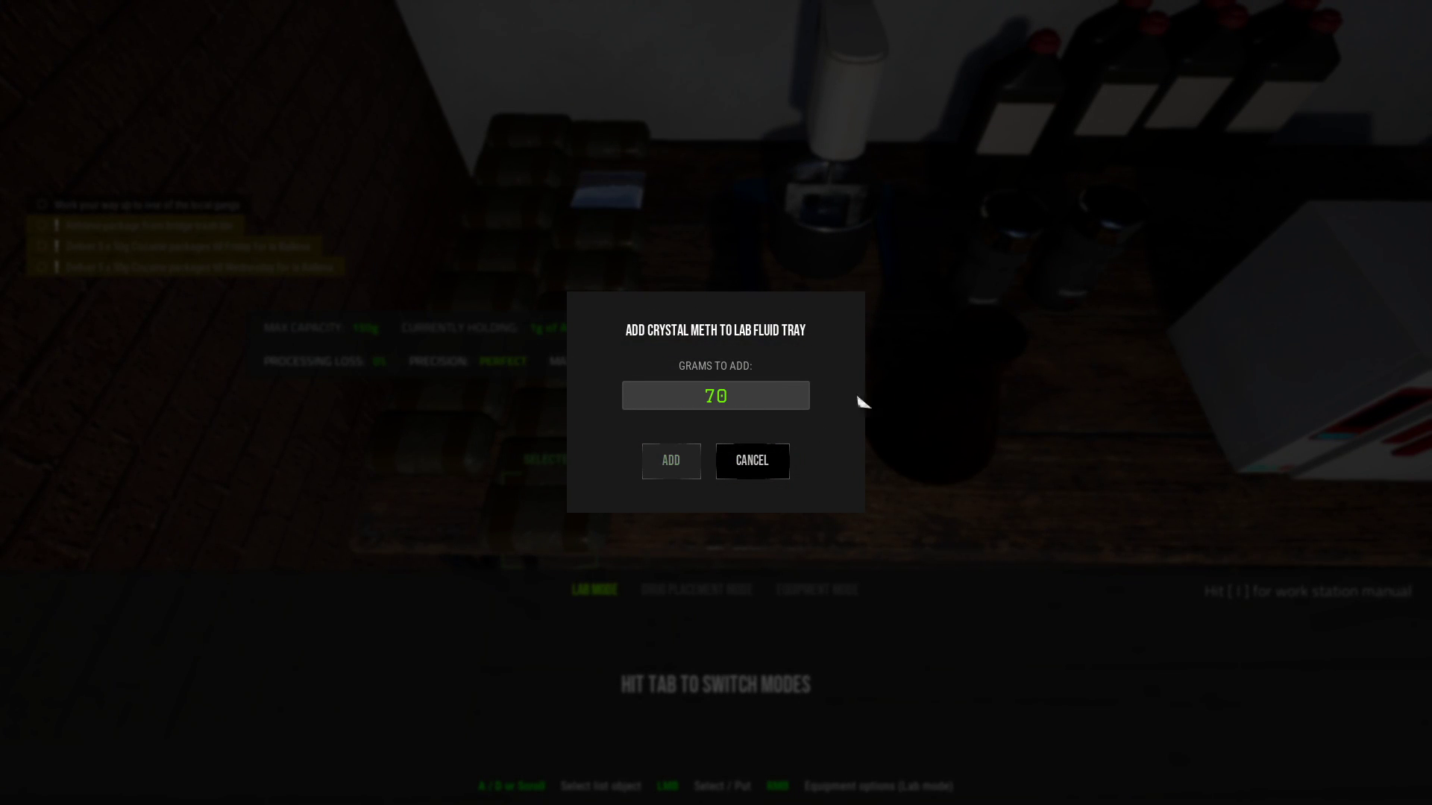
pyautogui.click(718, 463)
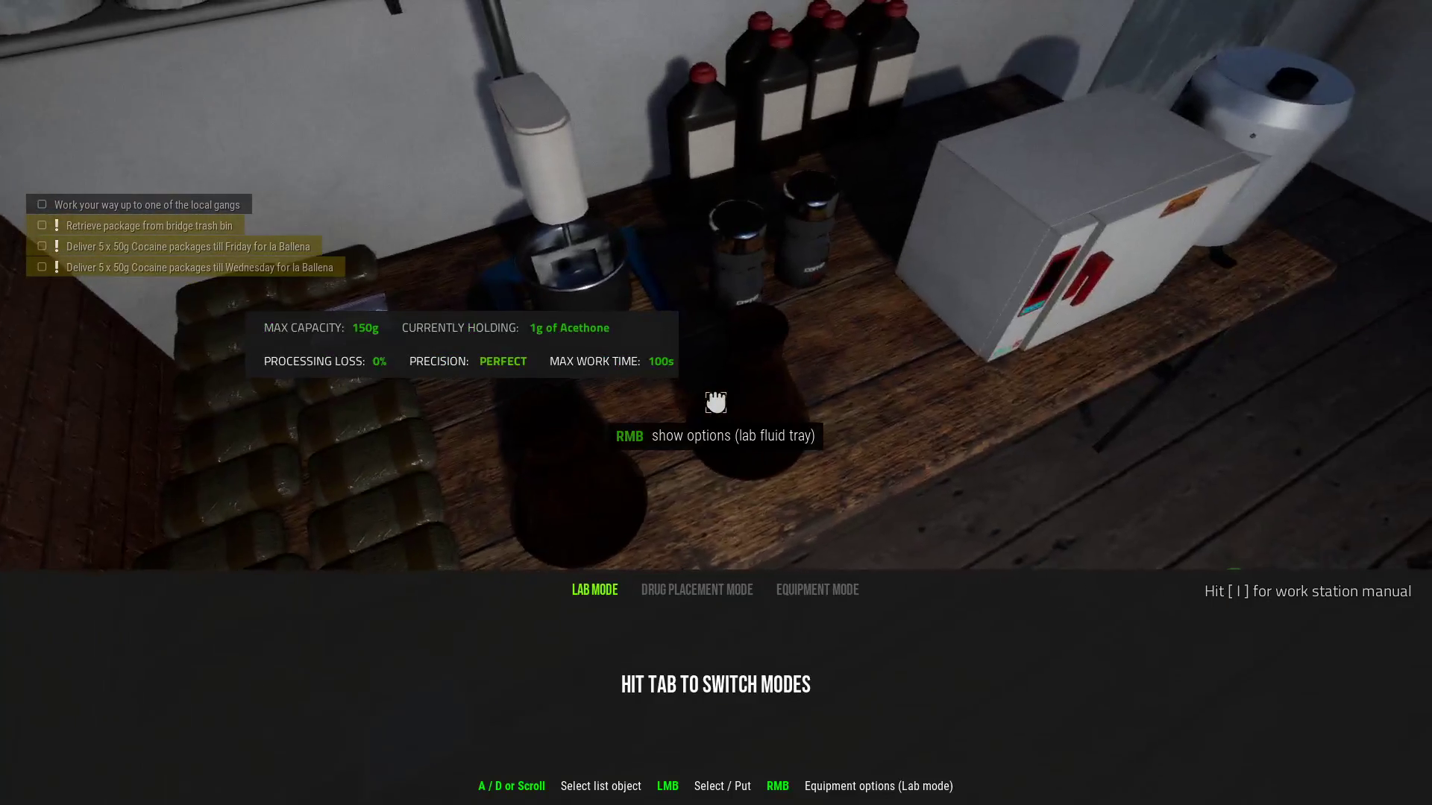
pyautogui.rightClick(716, 403)
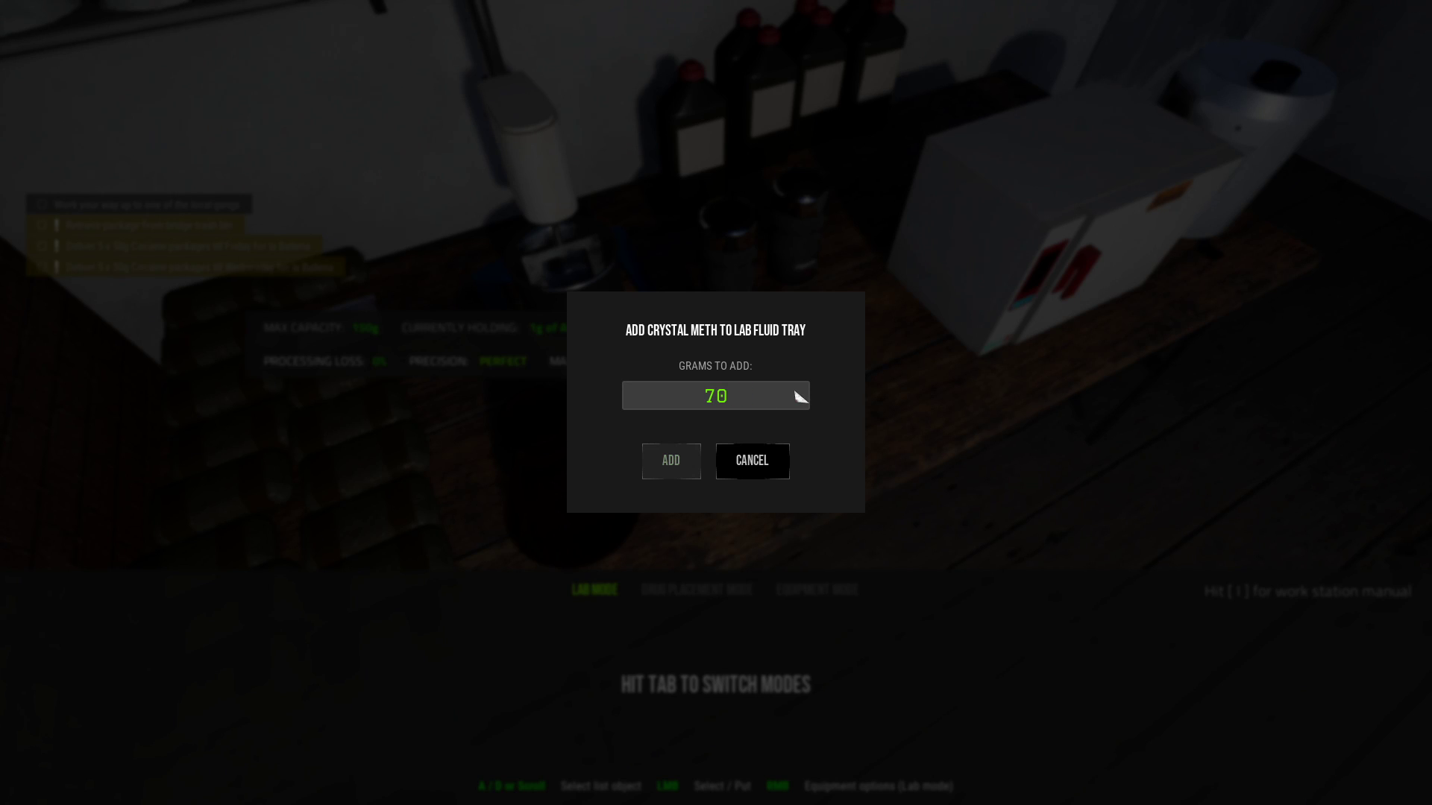
pyautogui.click(677, 466)
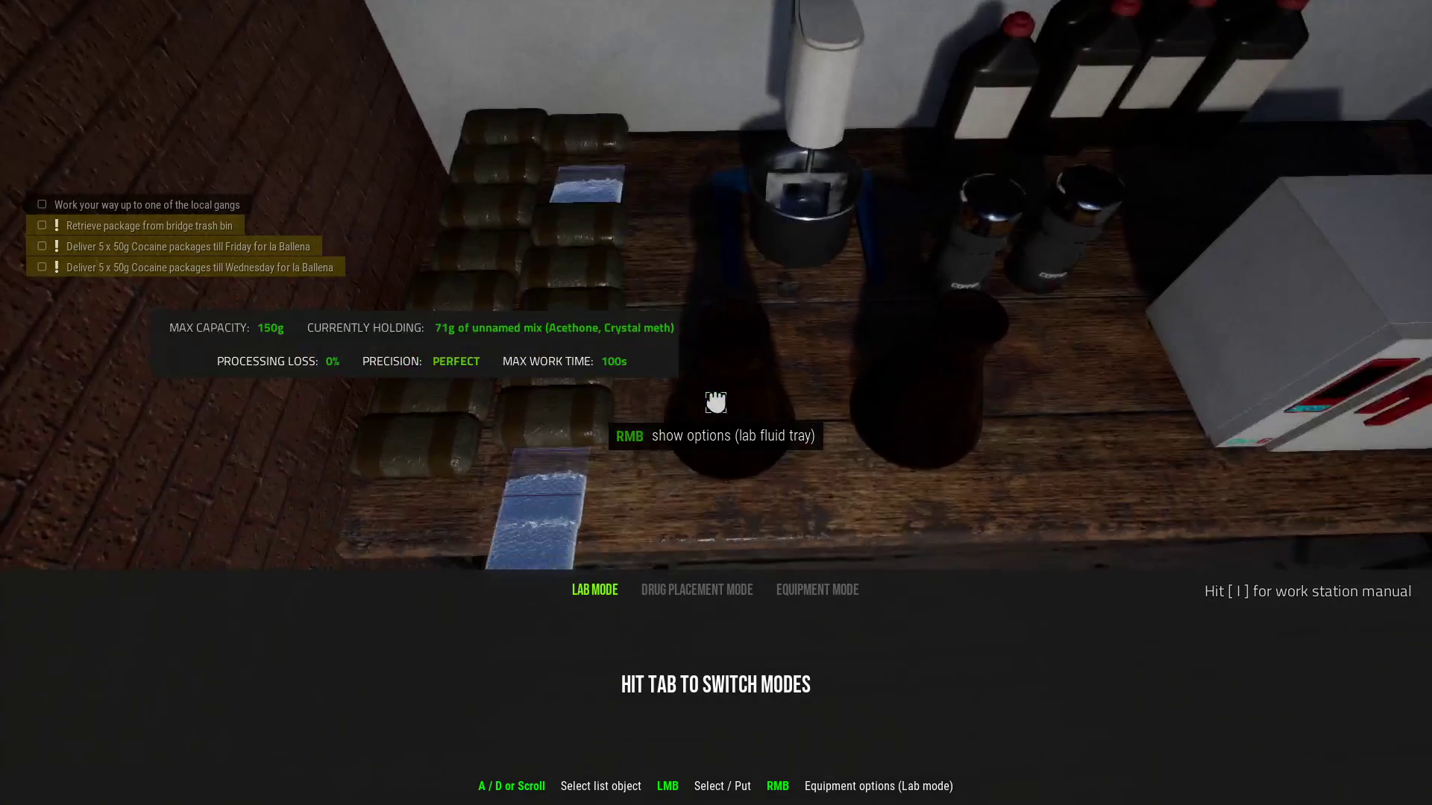
# Add 30g of Sugar to the lab fluid tray
pyautogui.click(716, 403)
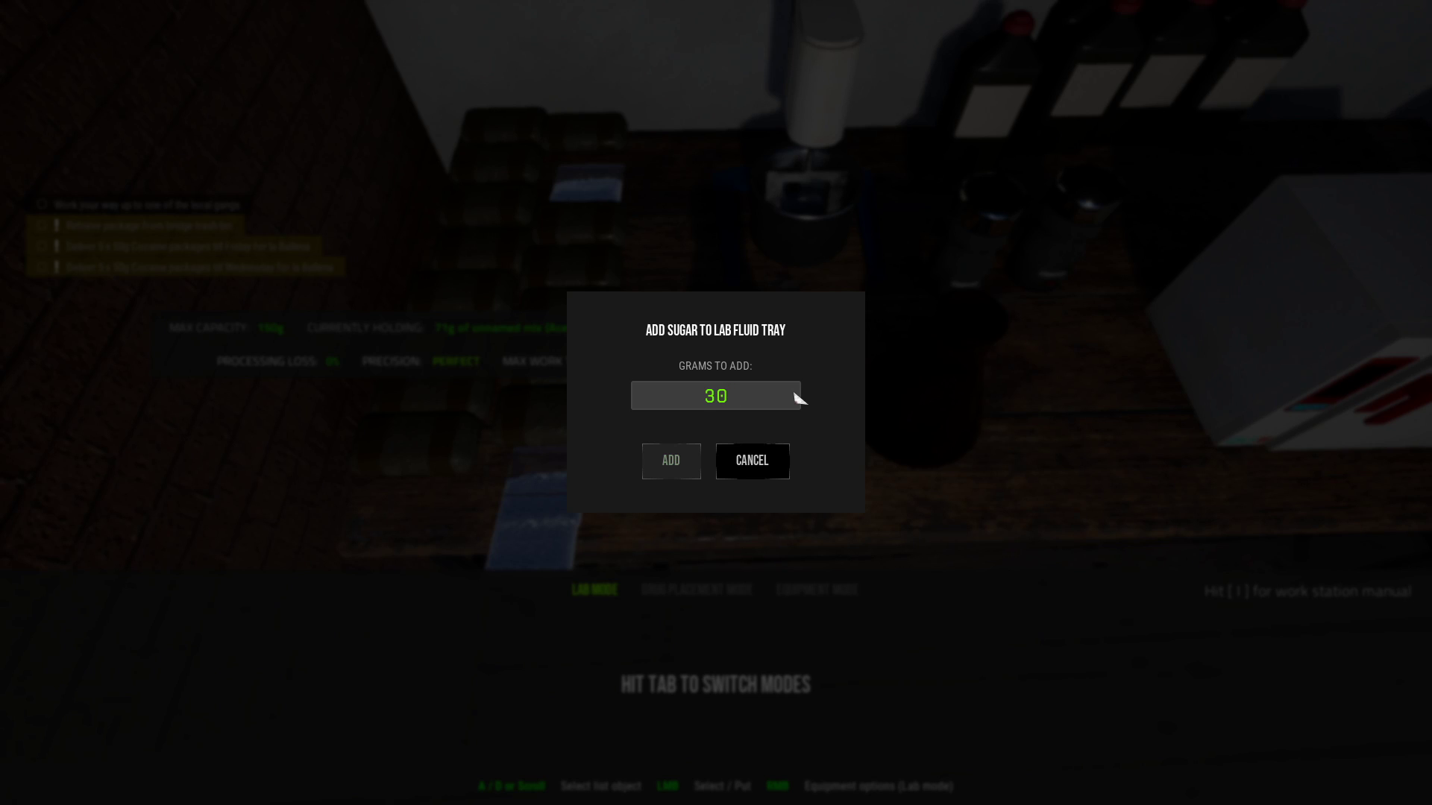
pyautogui.click(671, 461)
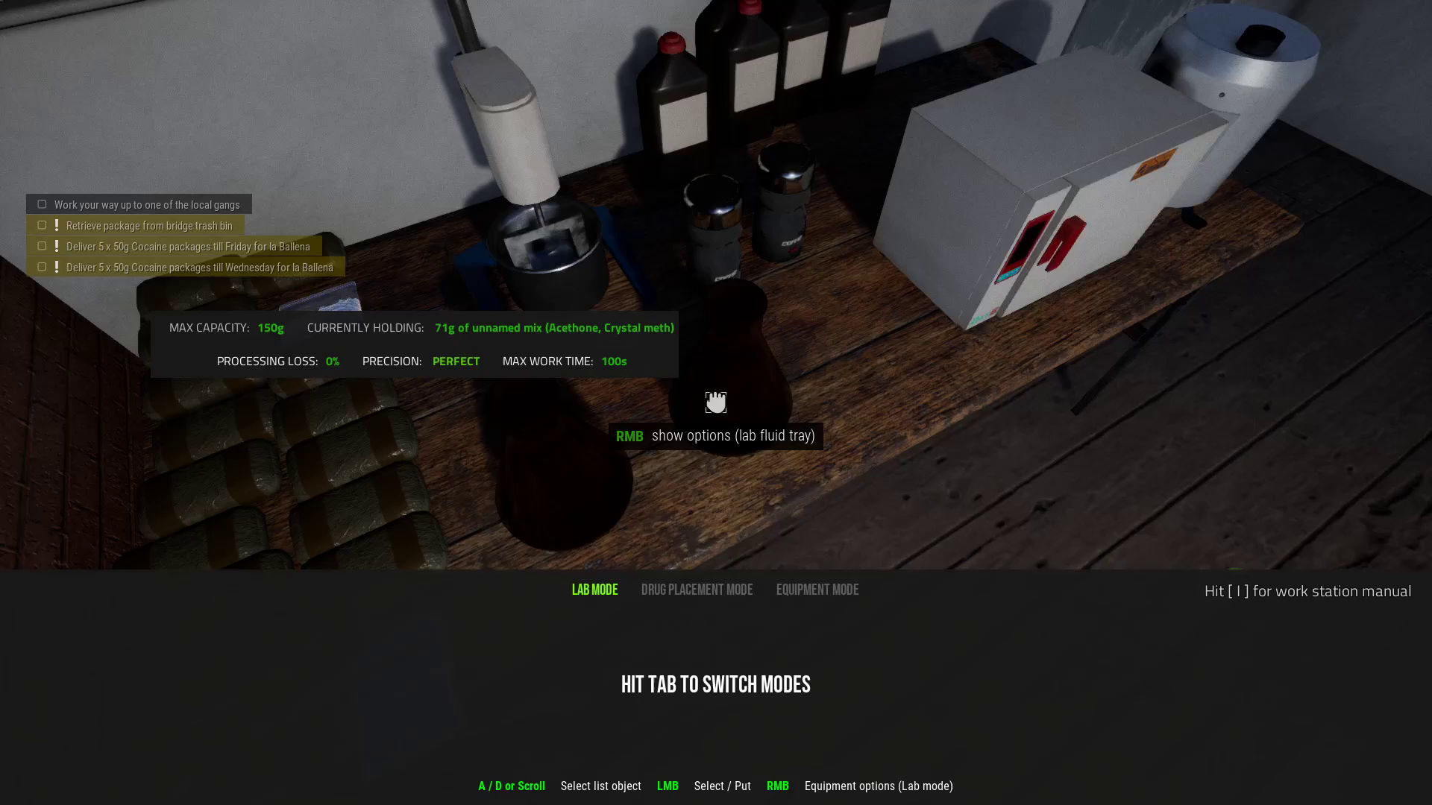
pyautogui.click(716, 403)
pyautogui.write('30')
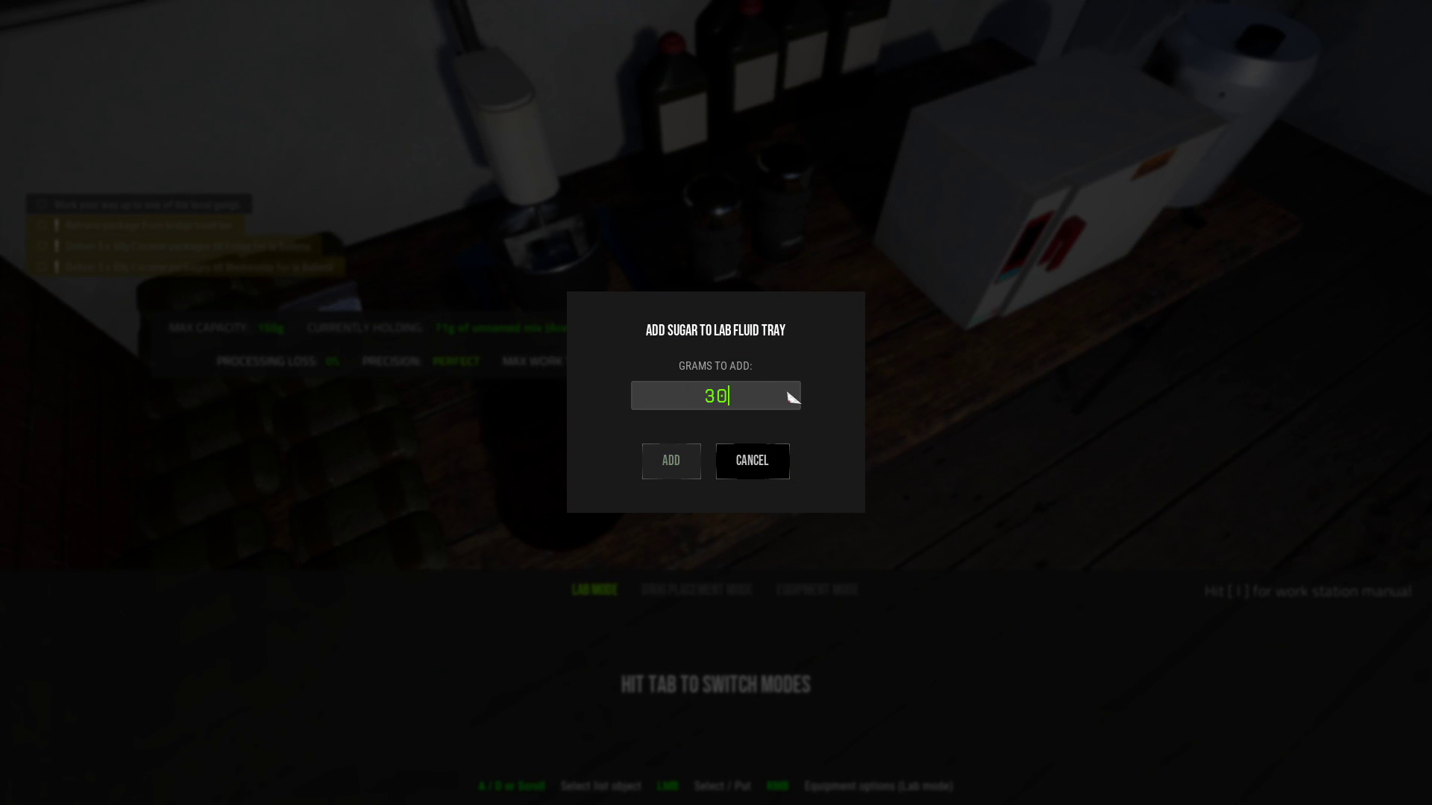
pyautogui.click(705, 423)
pyautogui.click(655, 461)
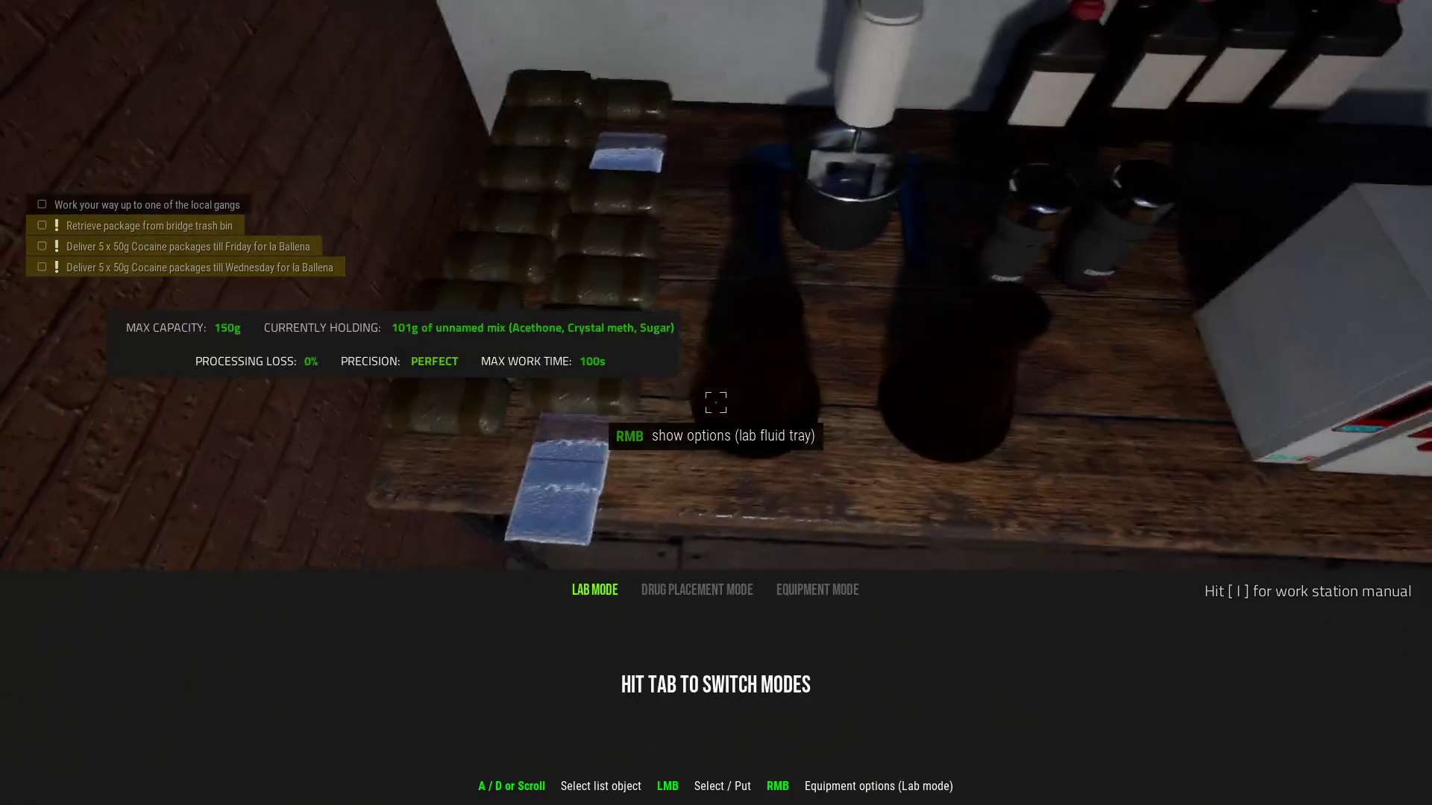
# Apply the 101g New Acethone mix on the fluid tray
pyautogui.rightClick(716, 403)
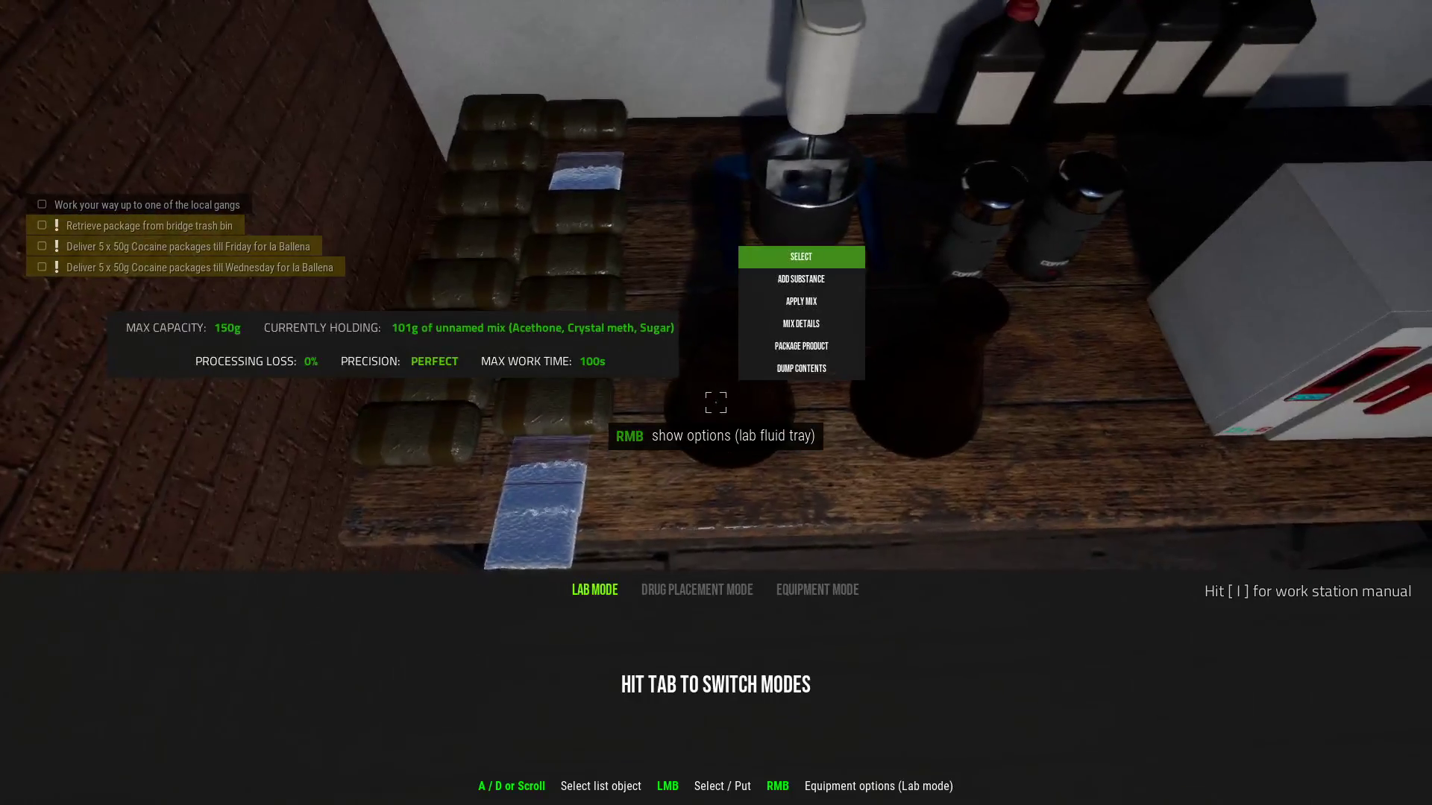
pyautogui.click(717, 402)
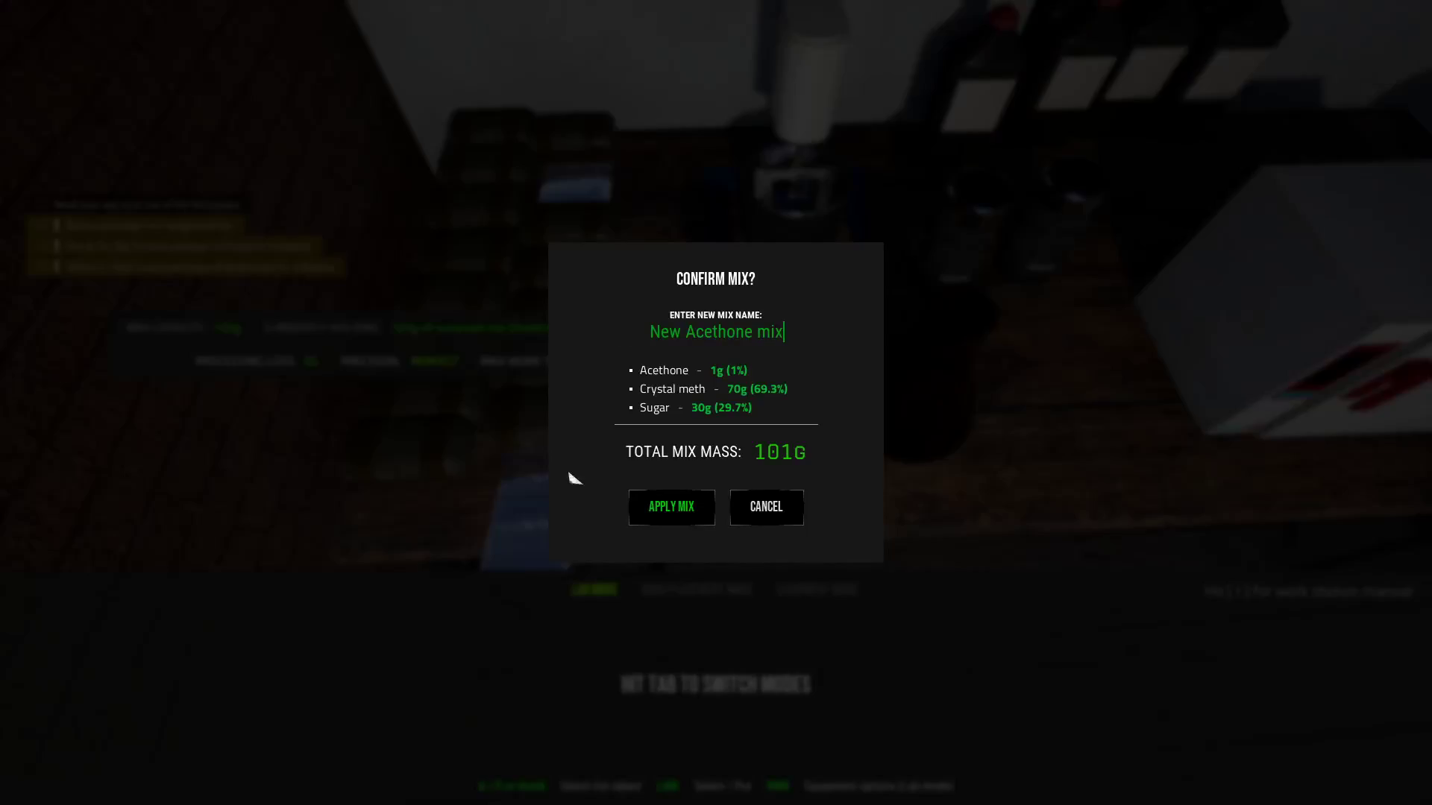
pyautogui.click(668, 508)
pyautogui.rightClick(715, 402)
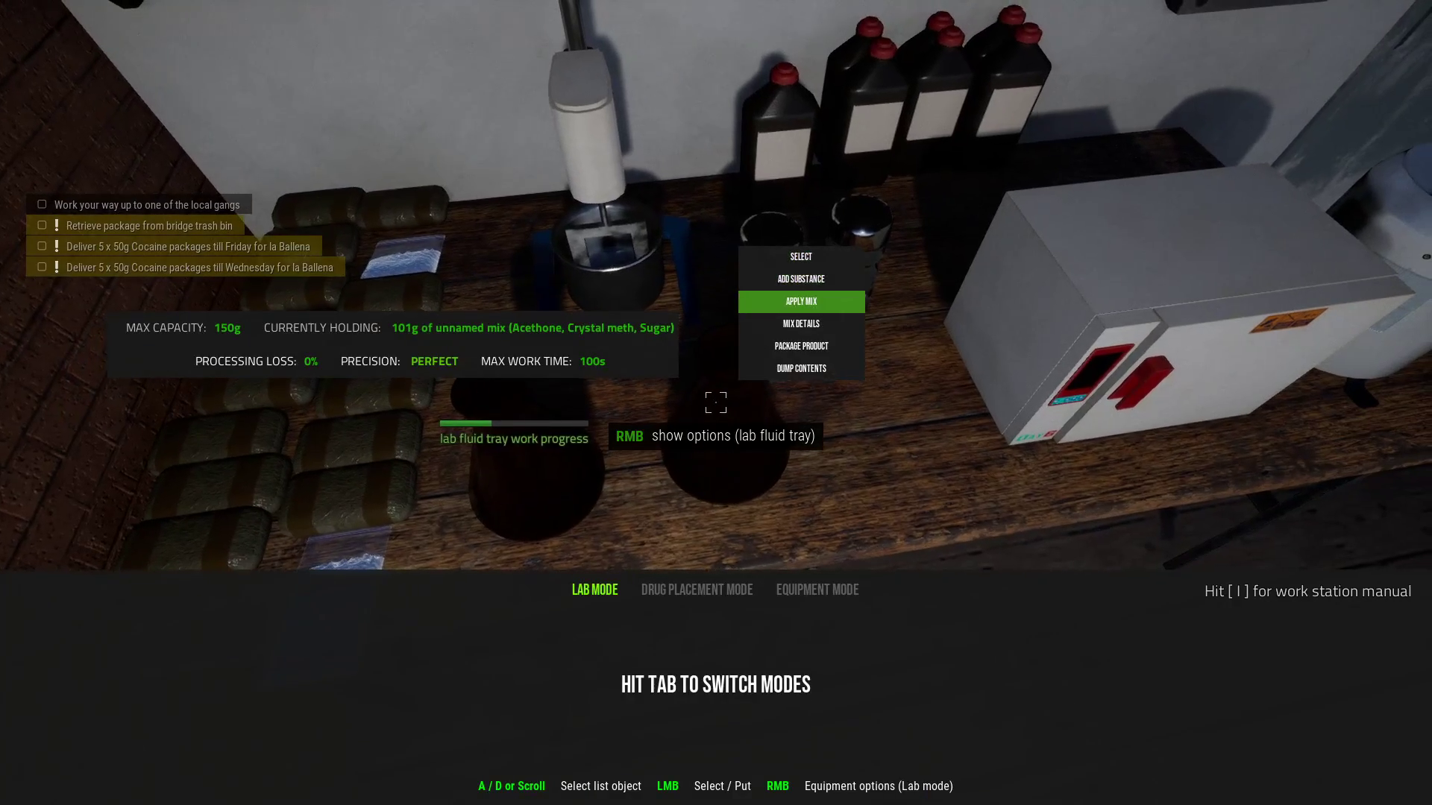
pyautogui.click(716, 404)
pyautogui.click(671, 507)
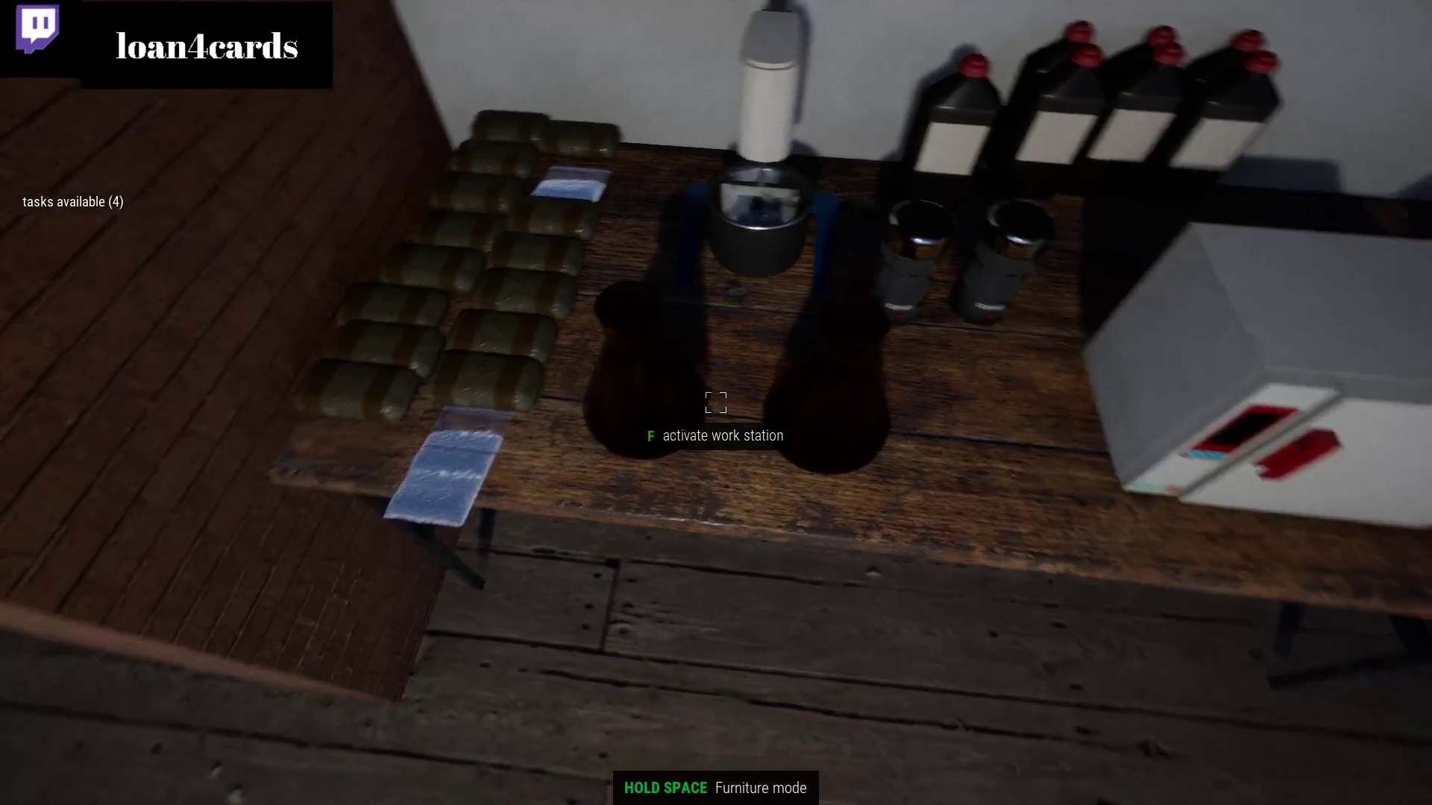
# Load 101g of New Acethone mix into the large lab dryer
pyautogui.press('f')
pyautogui.press('d')
pyautogui.click(717, 403)
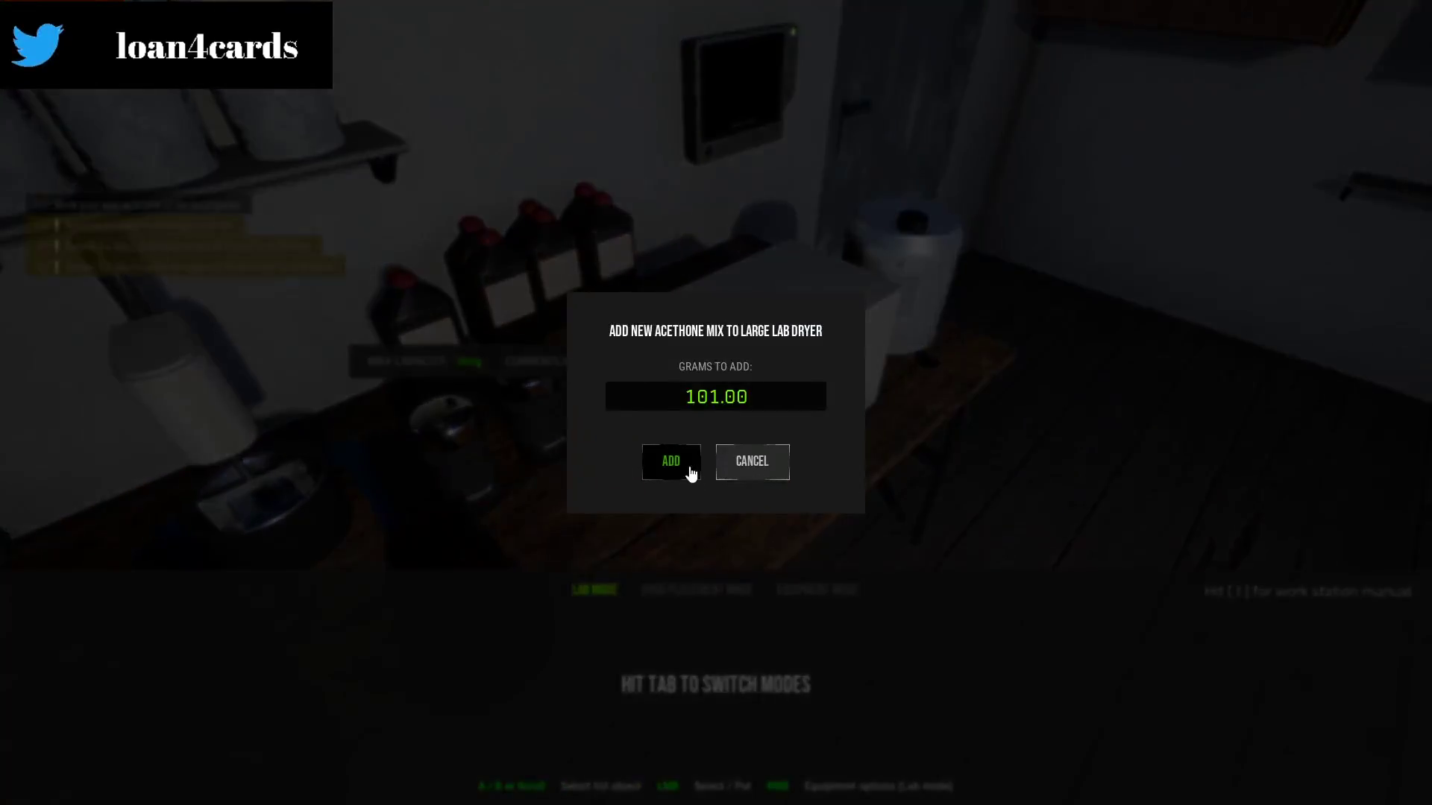
pyautogui.click(691, 473)
pyautogui.press('a')
pyautogui.press('d')
pyautogui.click(631, 475)
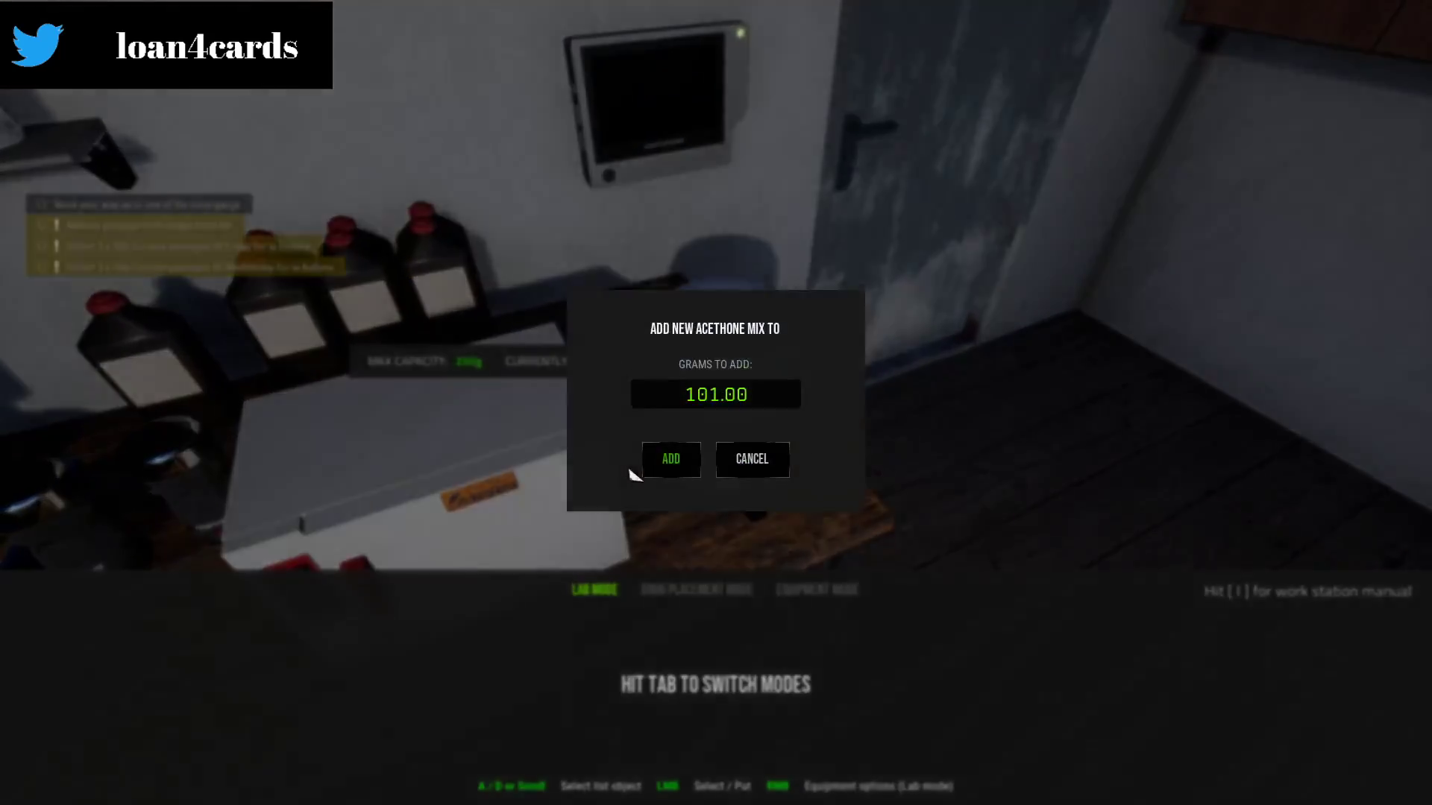
pyautogui.click(655, 467)
# Start the dryer and the crystallizer, then wait for them to finish
pyautogui.rightClick(715, 403)
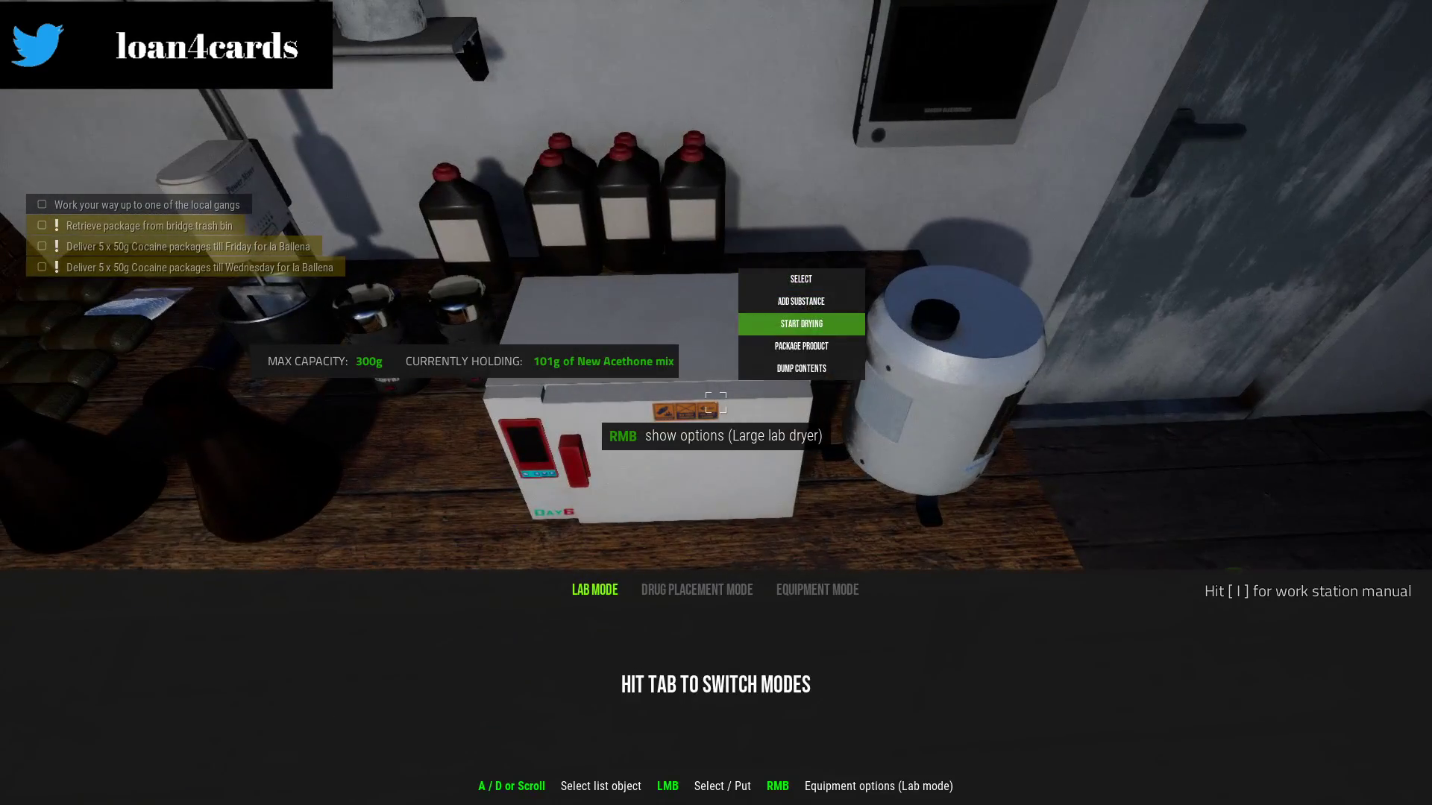
pyautogui.click(716, 403)
pyautogui.press('d')
pyautogui.rightClick(716, 403)
pyautogui.scroll(-1, 716, 403)
pyautogui.click(717, 402)
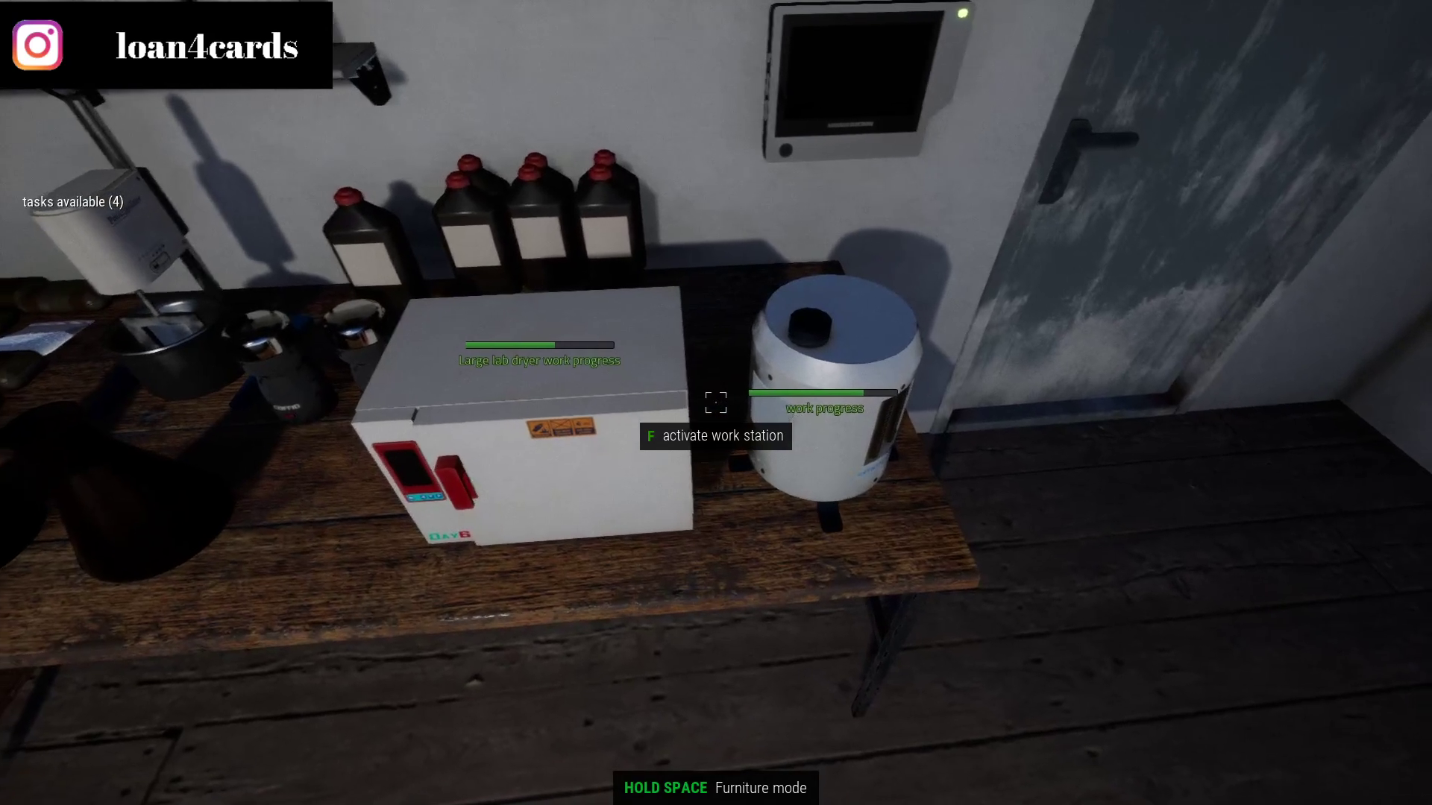
pyautogui.press('t')
pyautogui.press('Escape')
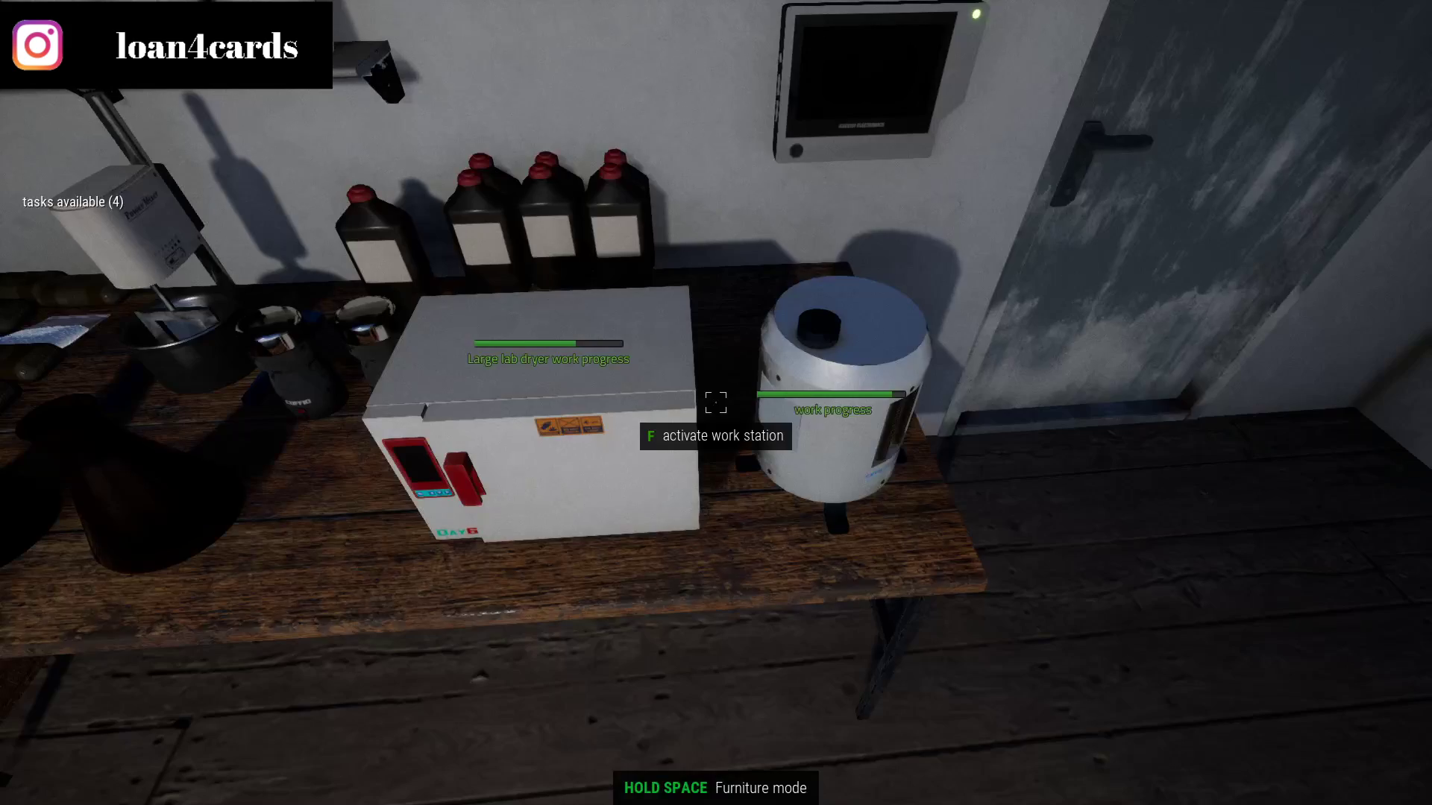
pyautogui.press('a')
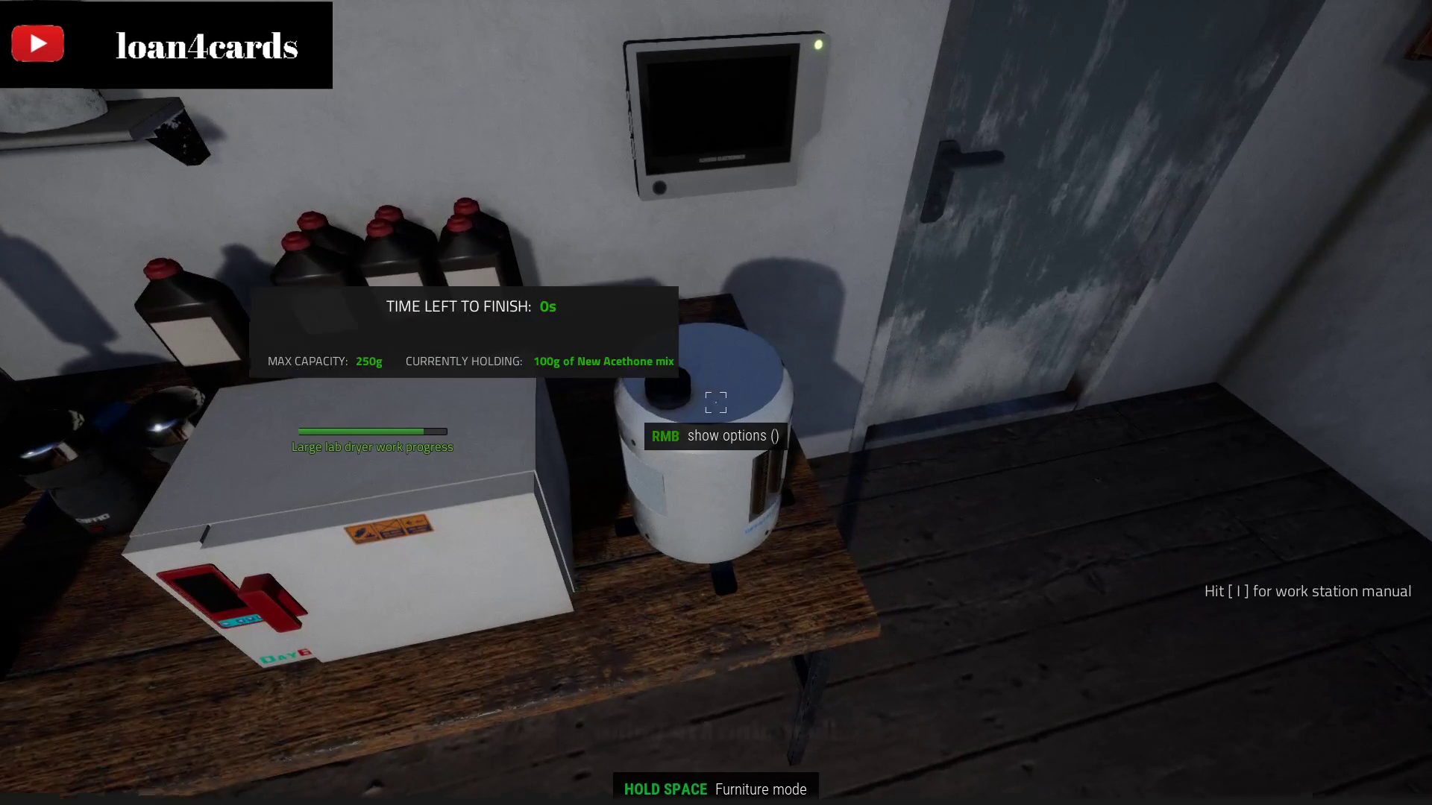
# Package the crystallizer's product as five 20g packs into the backpack
pyautogui.rightClick(716, 401)
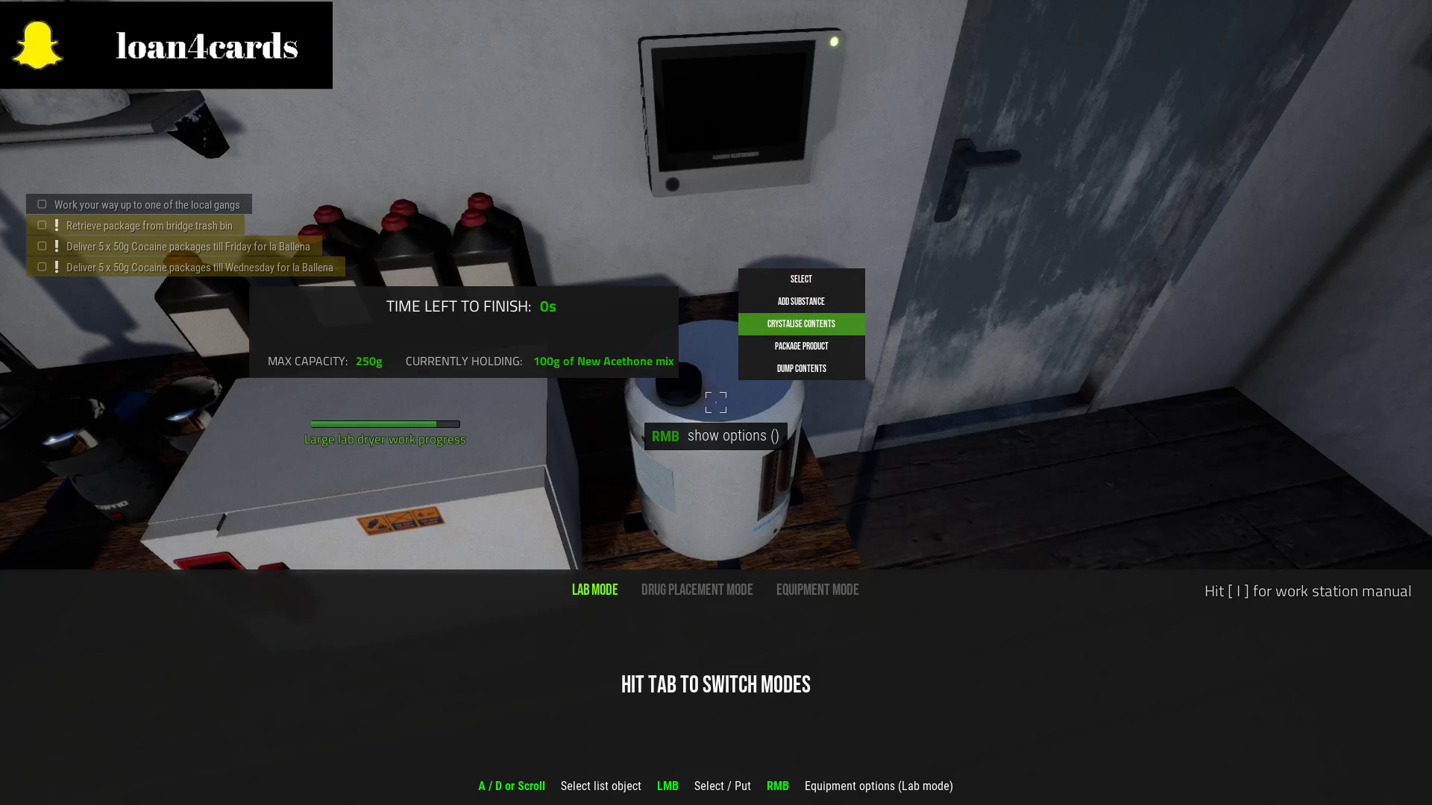
pyautogui.click(716, 401)
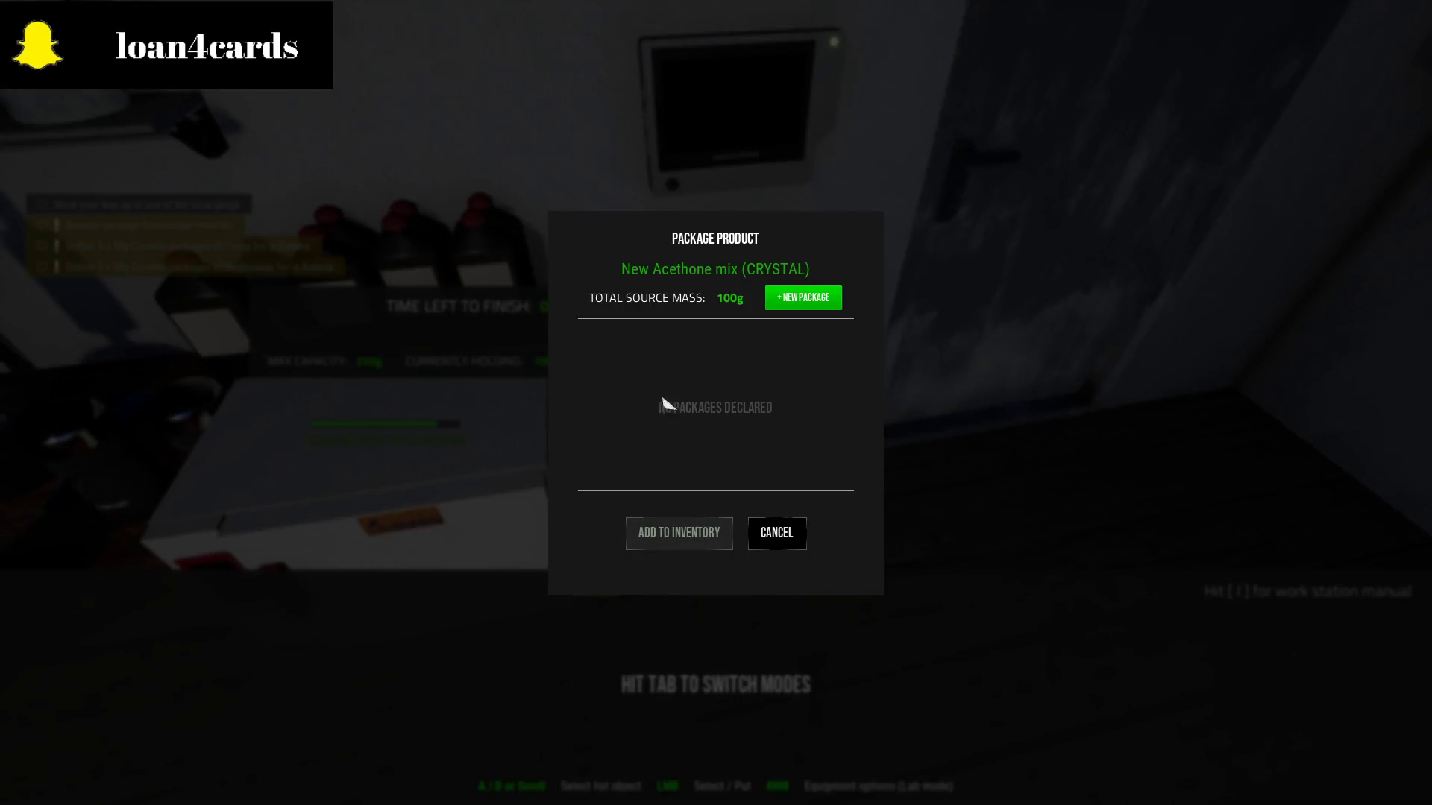
pyautogui.click(797, 297)
pyautogui.click(1052, 332)
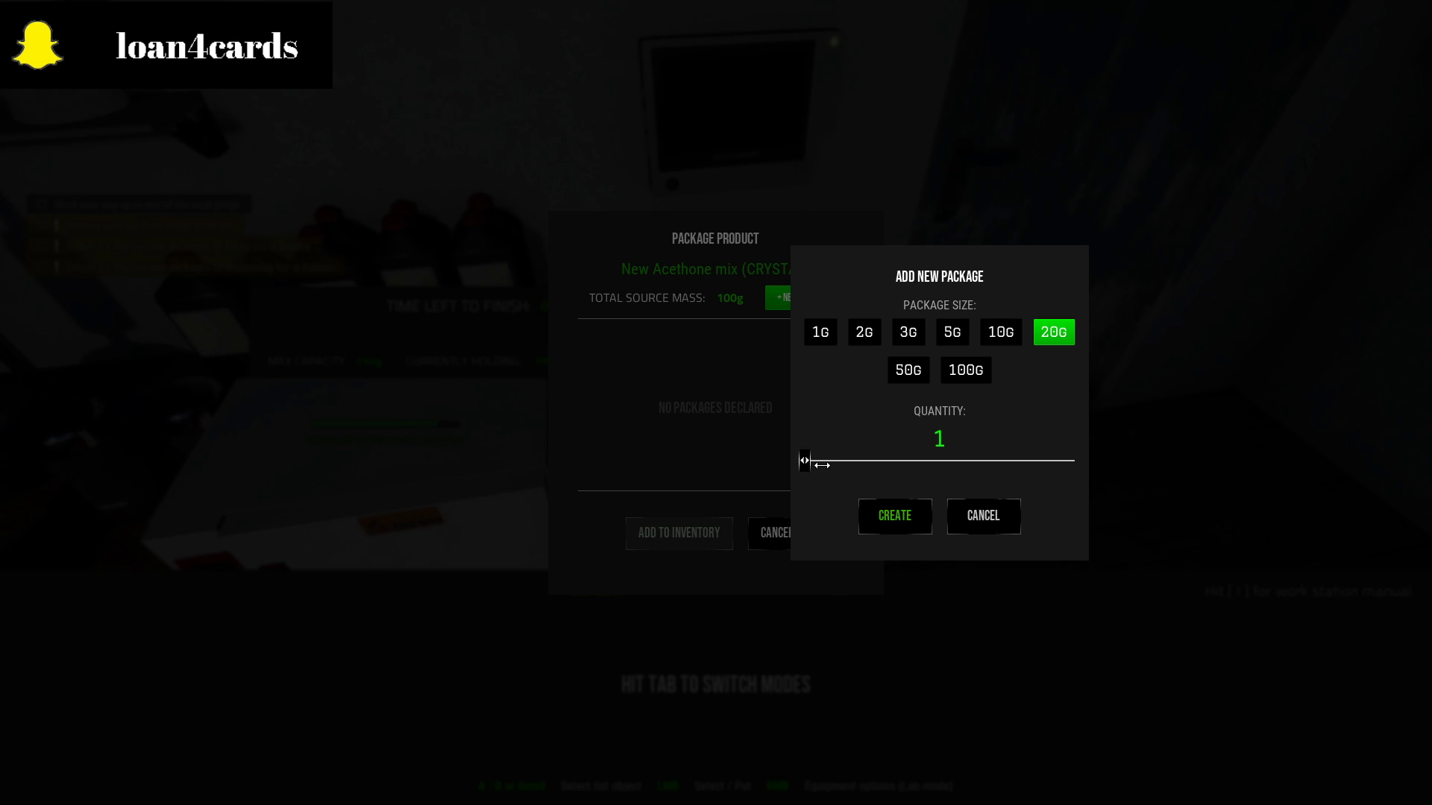
pyautogui.click(895, 515)
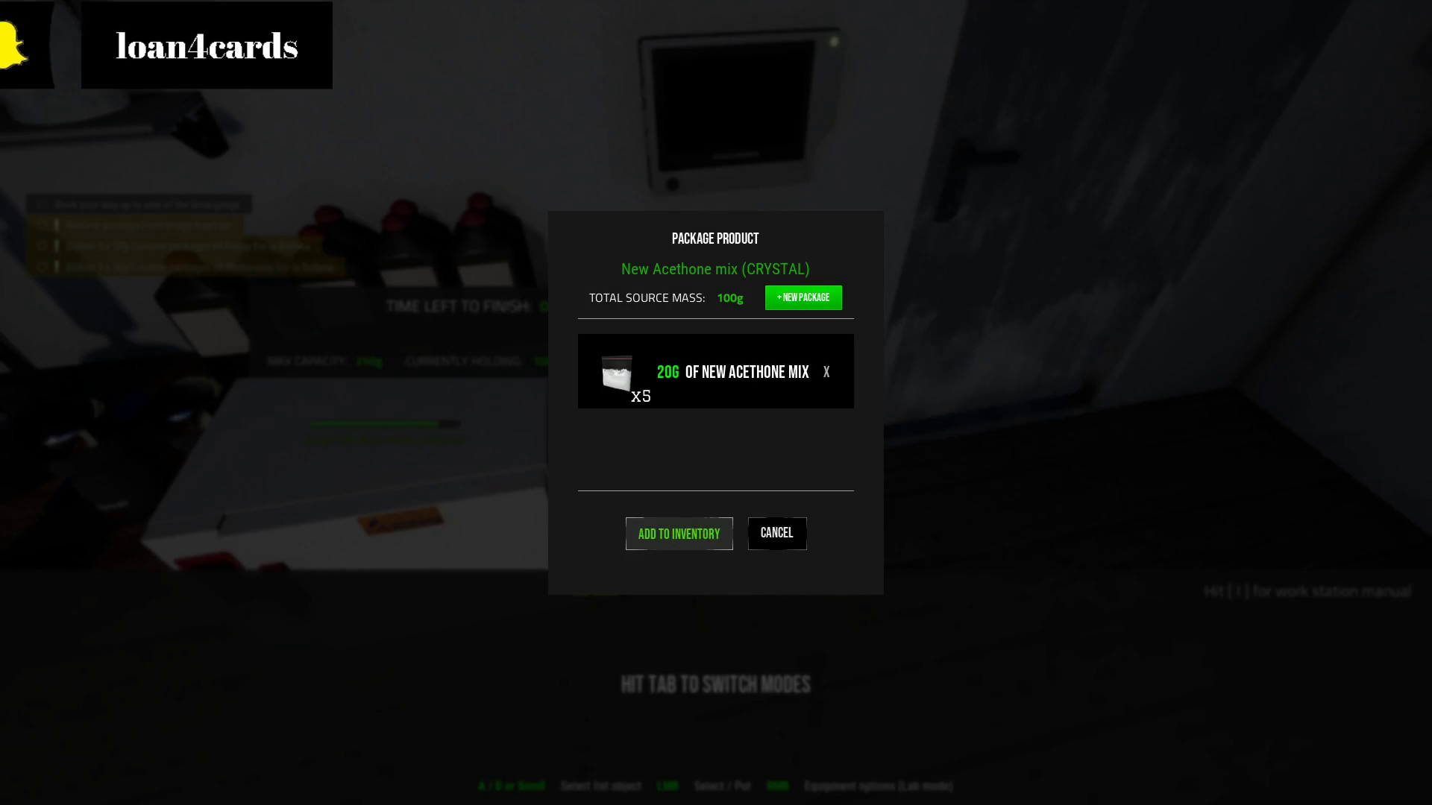
pyautogui.click(679, 533)
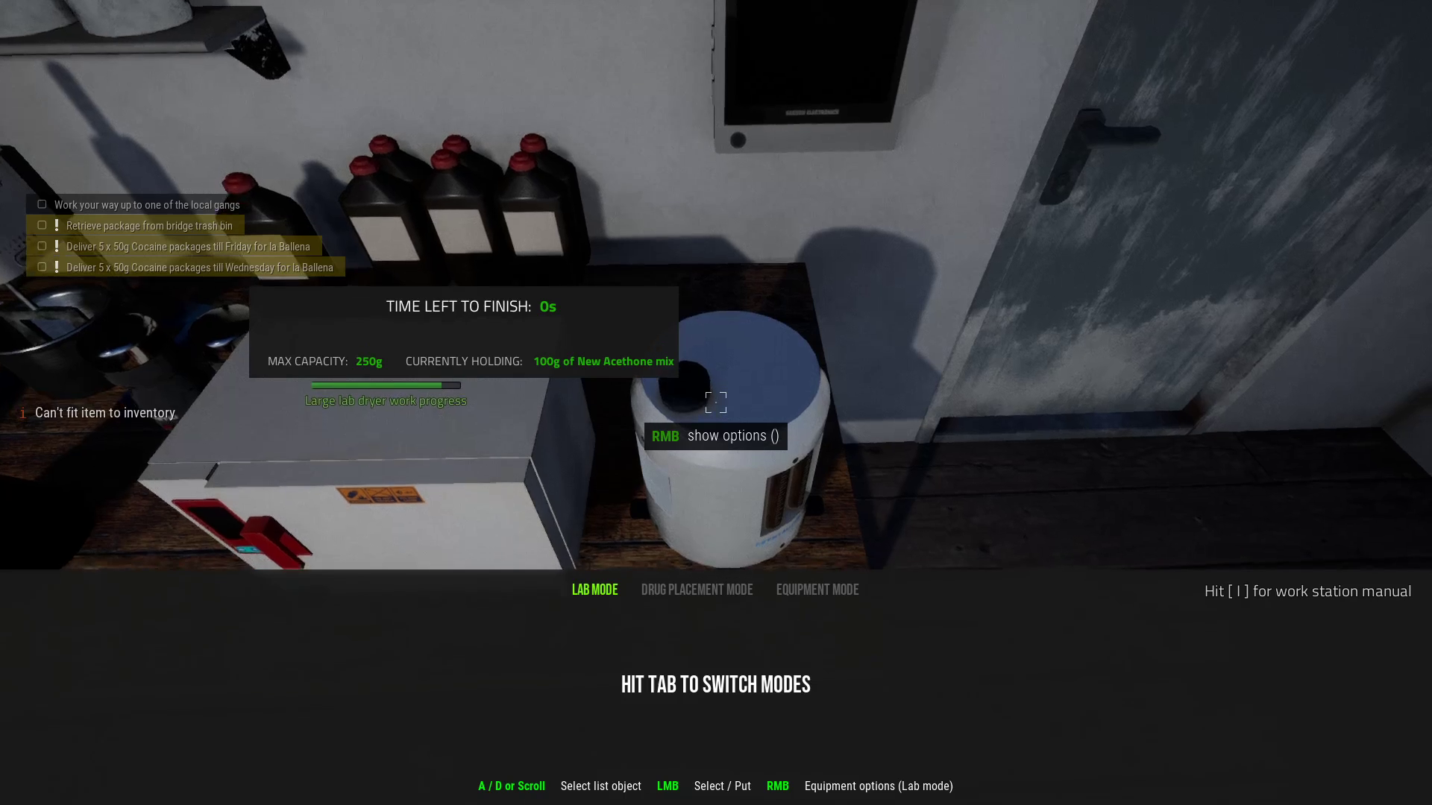
# Begin another package declaration, abandon it and close the packaging window
pyautogui.rightClick(716, 402)
pyautogui.scroll(-2, 716, 401)
pyautogui.scroll(-1, 717, 402)
pyautogui.click(717, 402)
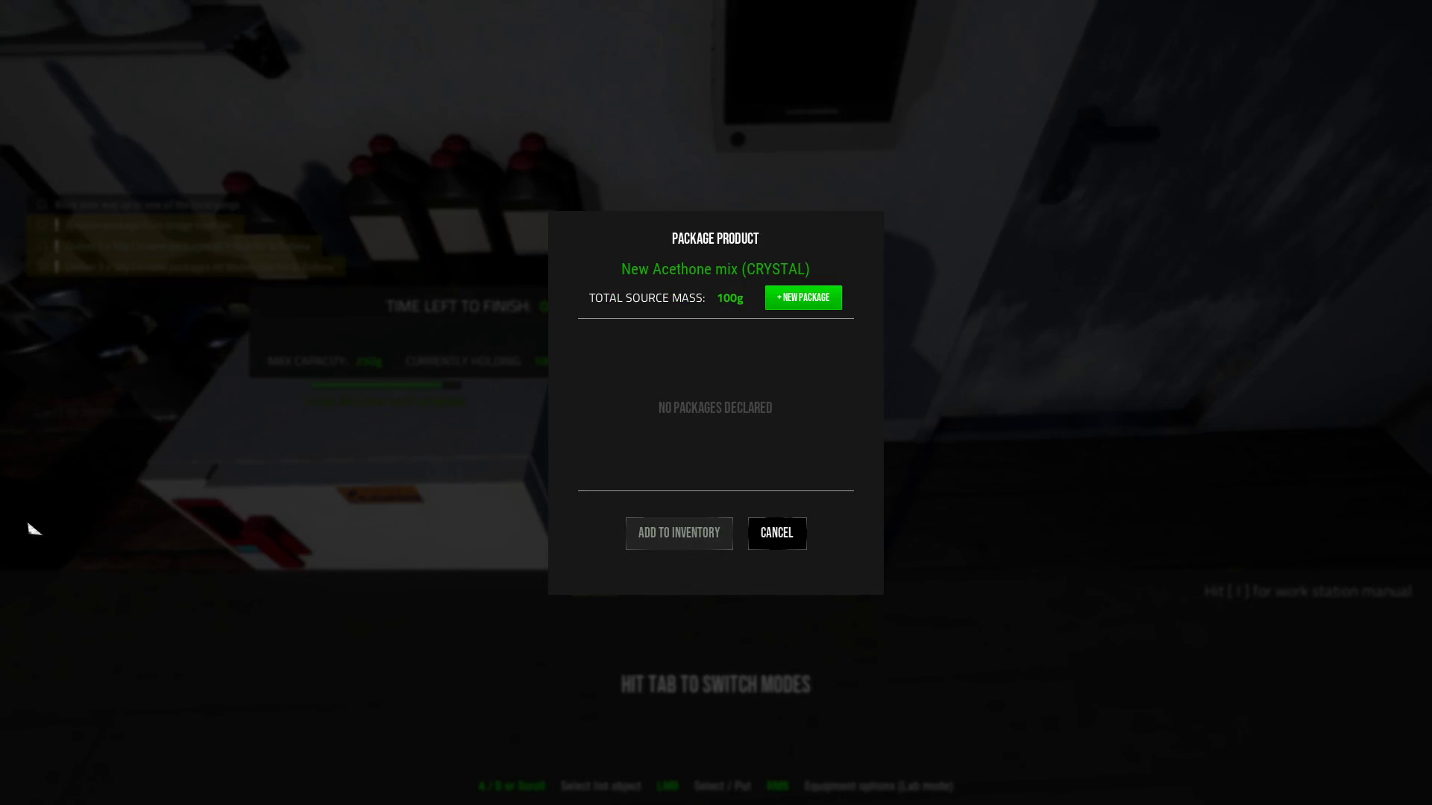
pyautogui.click(805, 303)
pyautogui.press('Right')
pyautogui.press('Right')
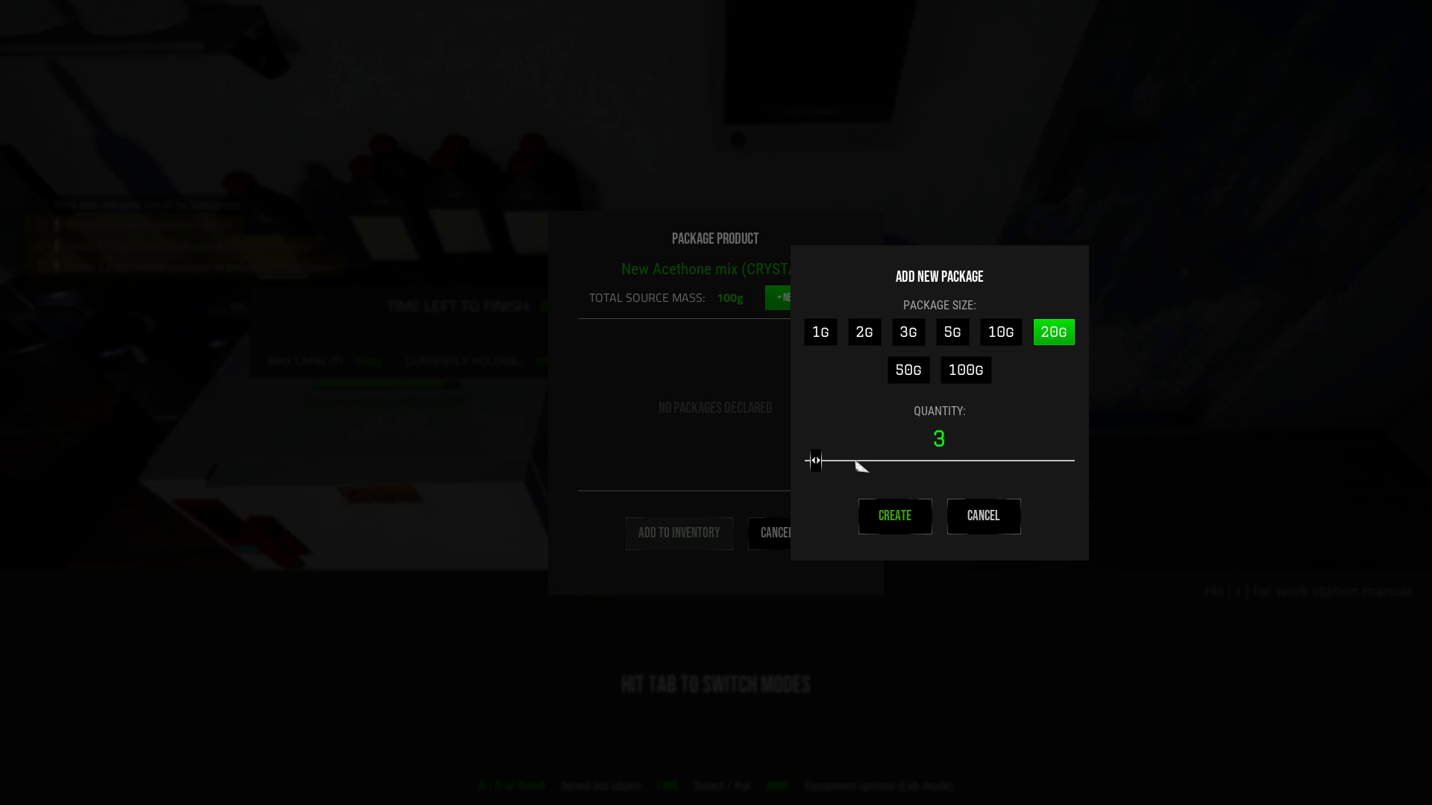
pyautogui.click(947, 535)
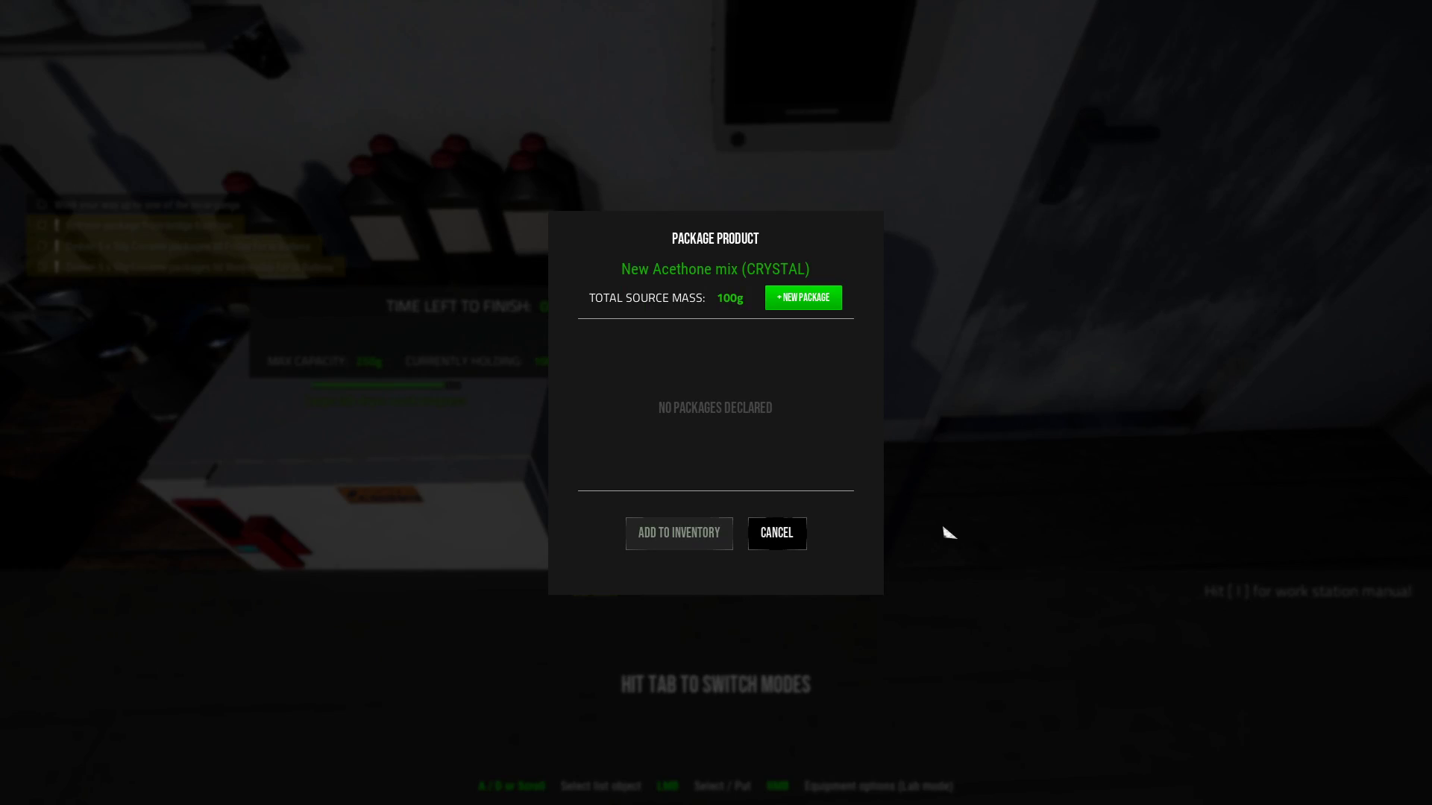
pyautogui.click(777, 537)
pyautogui.press('Tab')
pyautogui.press('Tab')
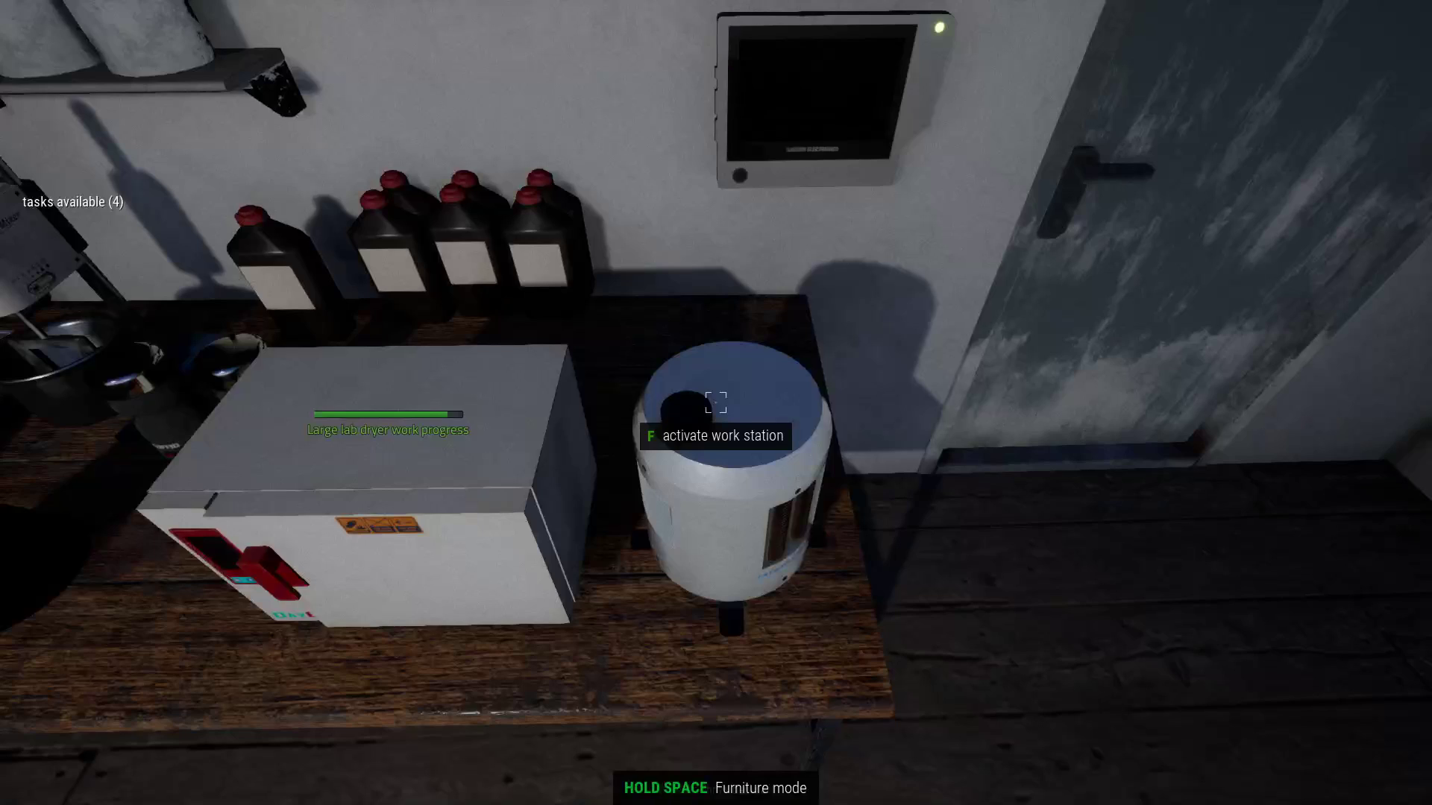
# Create another five 20g packages from the crystallized mix and add them to inventory
pyautogui.press('f')
pyautogui.rightClick(715, 403)
pyautogui.scroll(-3, 716, 403)
pyautogui.click(716, 403)
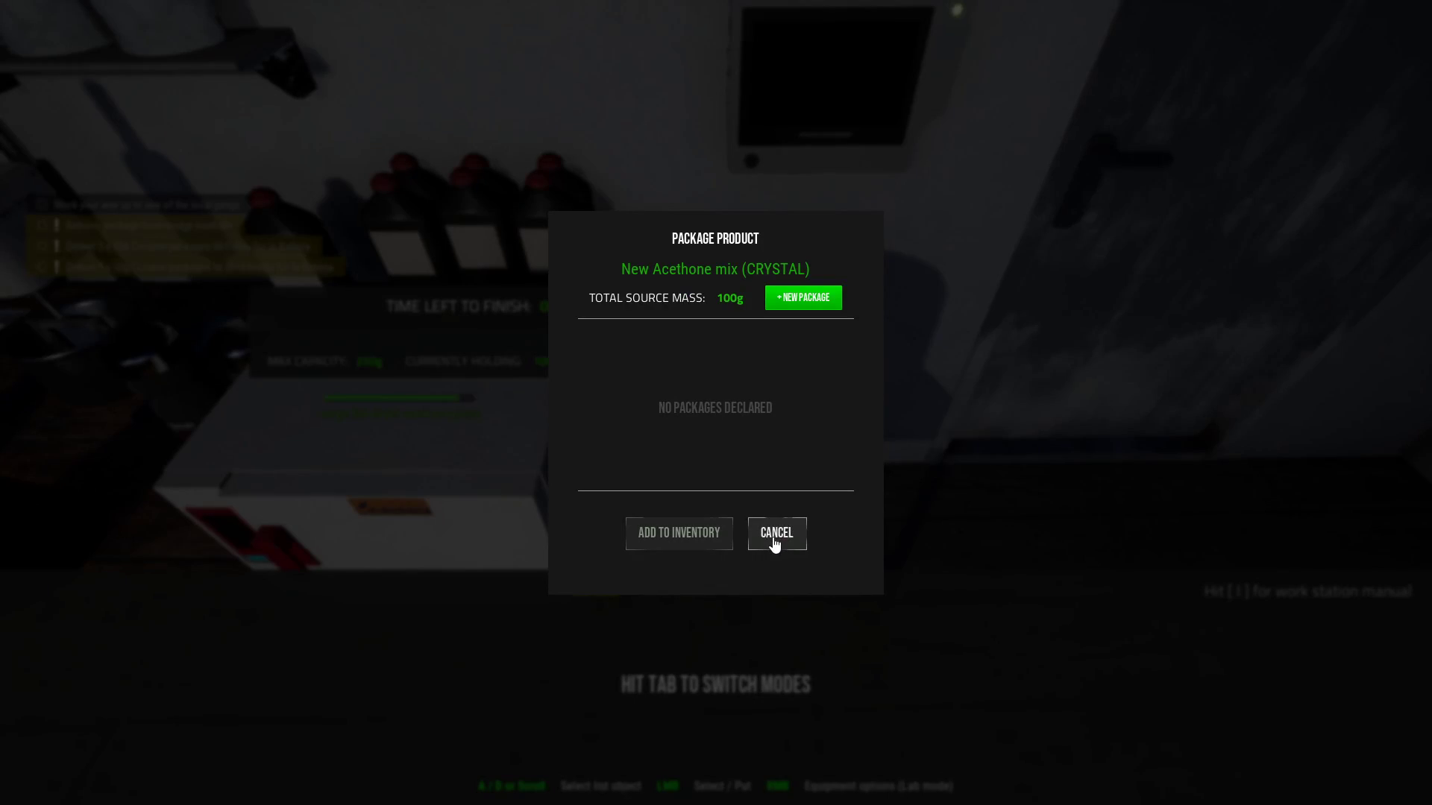
pyautogui.click(807, 298)
pyautogui.click(1049, 333)
pyautogui.moveTo(804, 460); pyautogui.dragTo(827, 460)
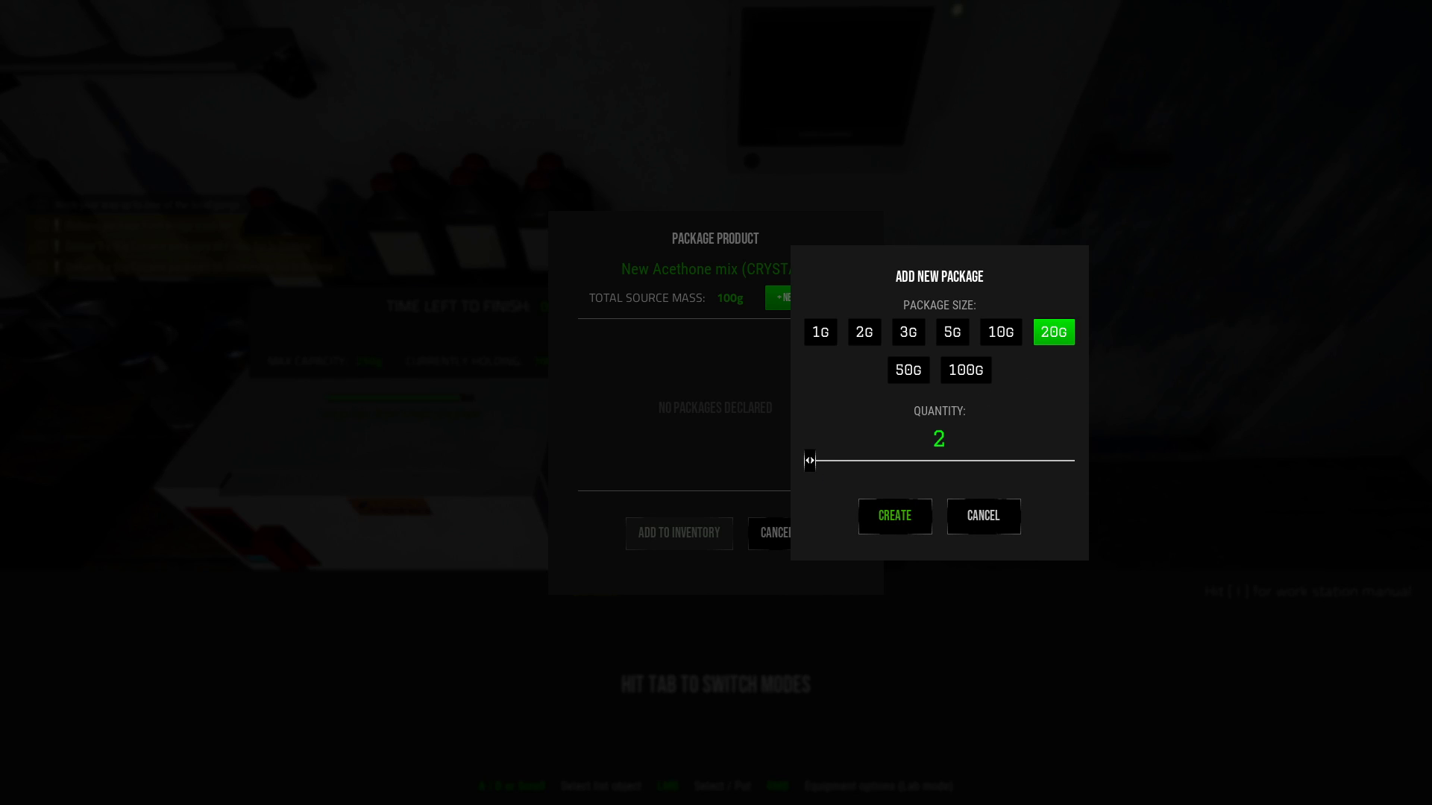
pyautogui.click(901, 518)
pyautogui.click(705, 538)
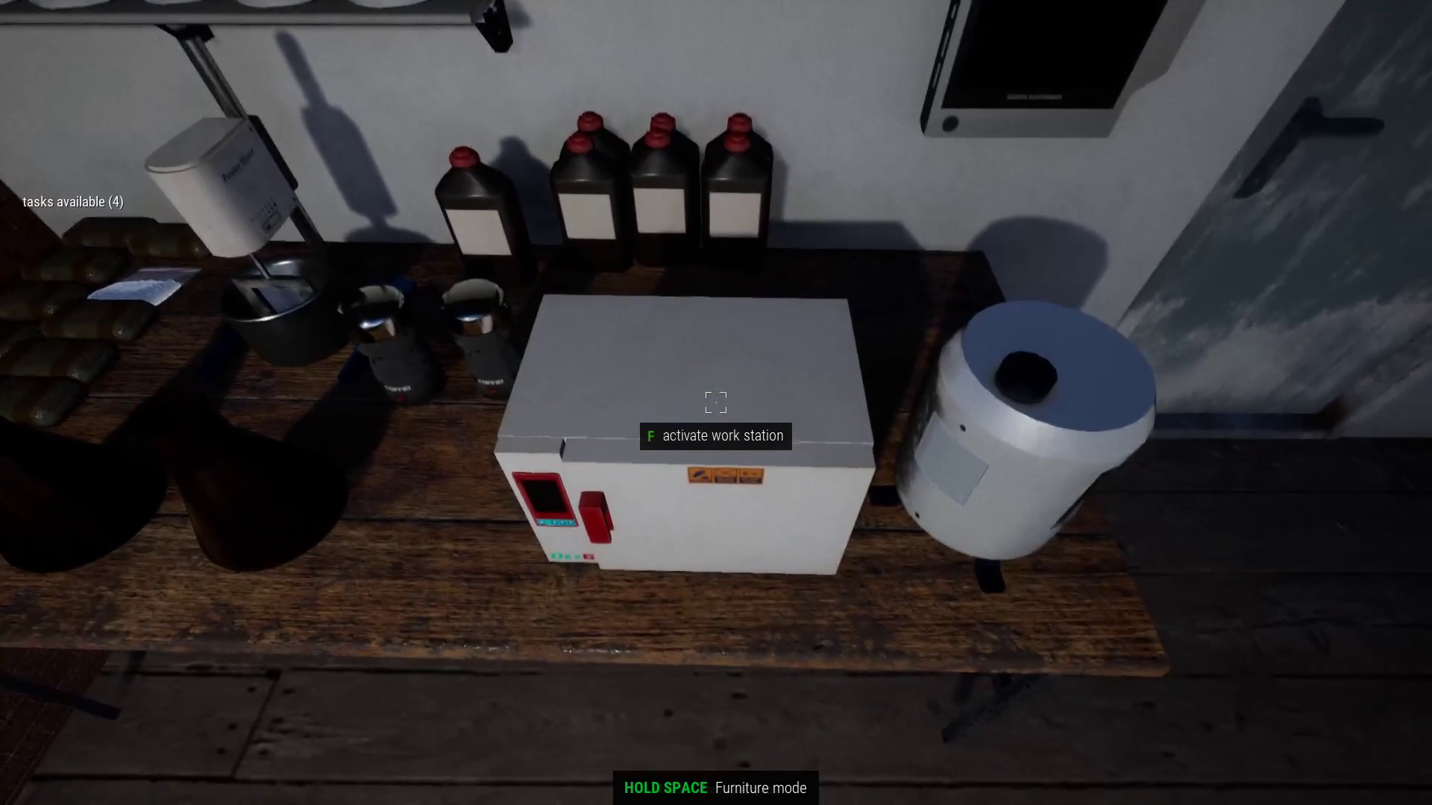
# Package the dryer's mix as five 20g packs, then view the backpack inventory
pyautogui.press('f')
pyautogui.rightClick(716, 401)
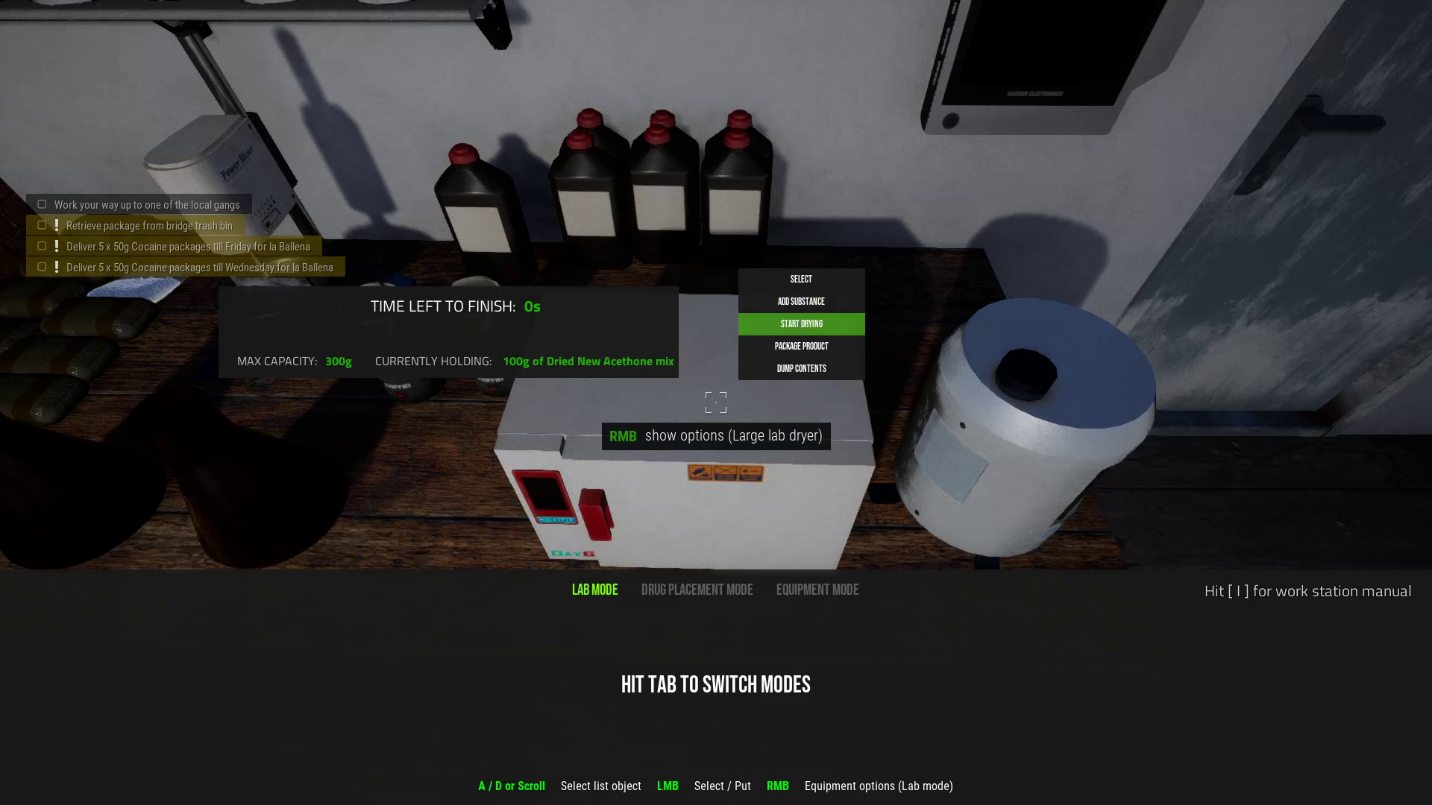
pyautogui.click(789, 343)
pyautogui.click(814, 302)
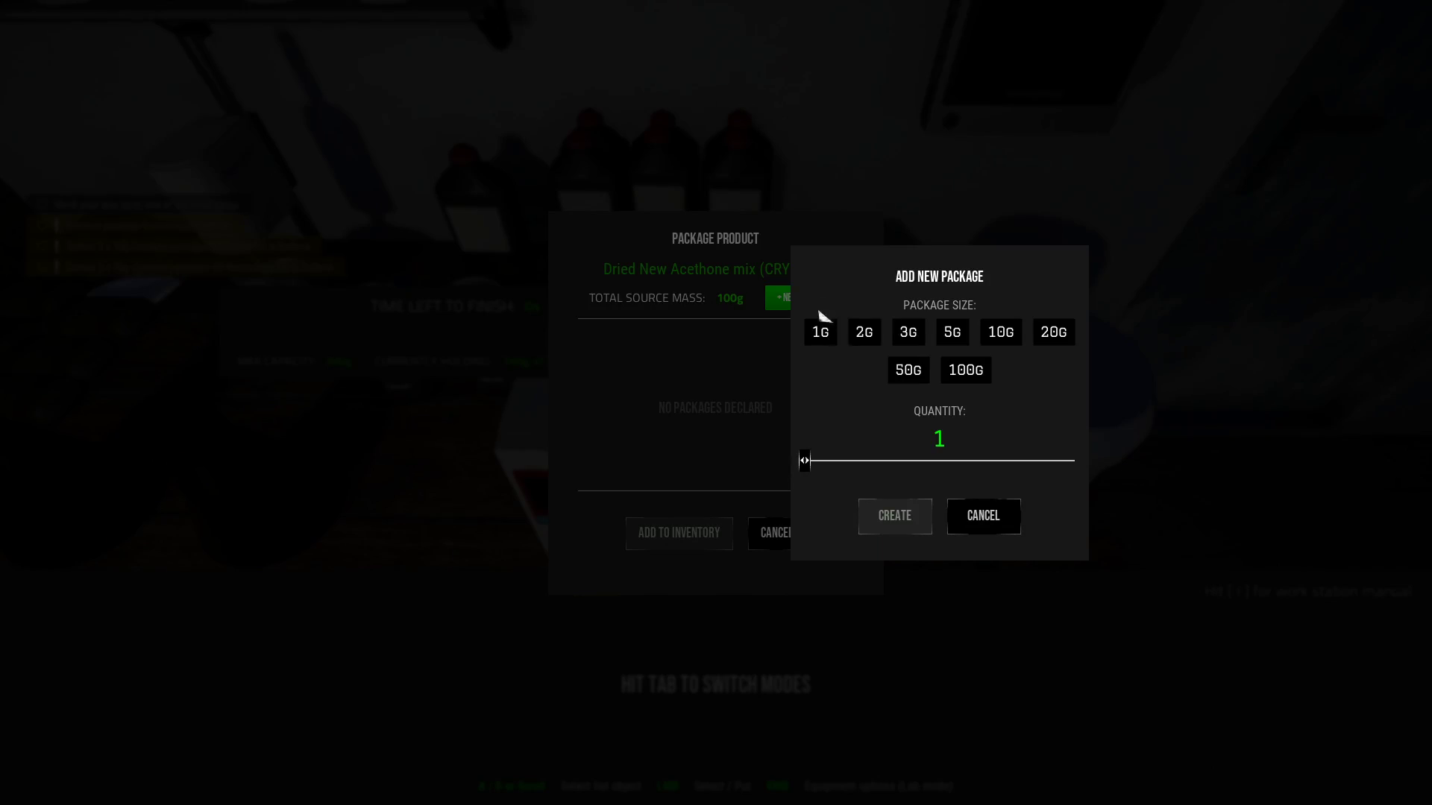
pyautogui.click(1045, 336)
pyautogui.moveTo(841, 477); pyautogui.dragTo(859, 466)
pyautogui.click(903, 517)
pyautogui.click(684, 533)
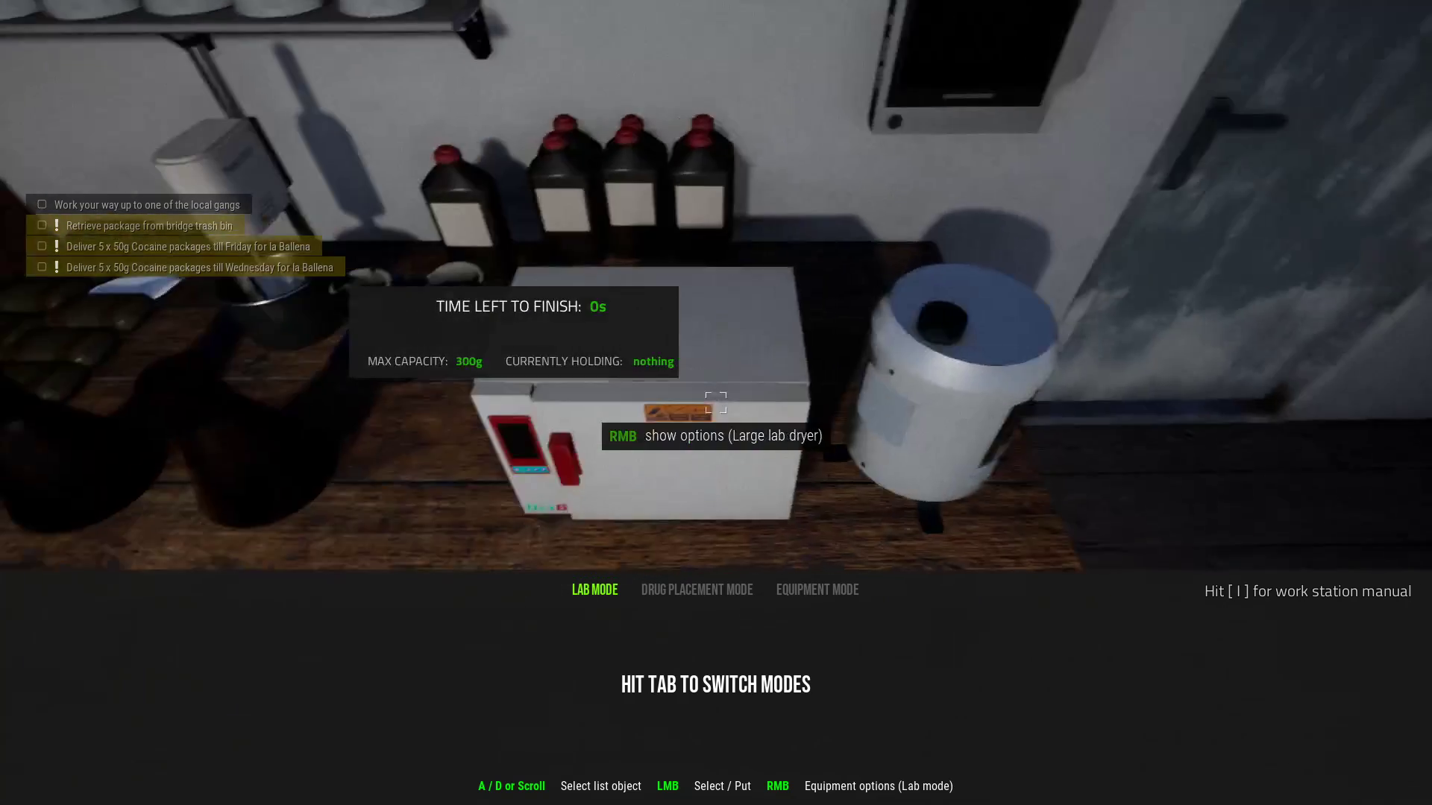
pyautogui.press('Tab')
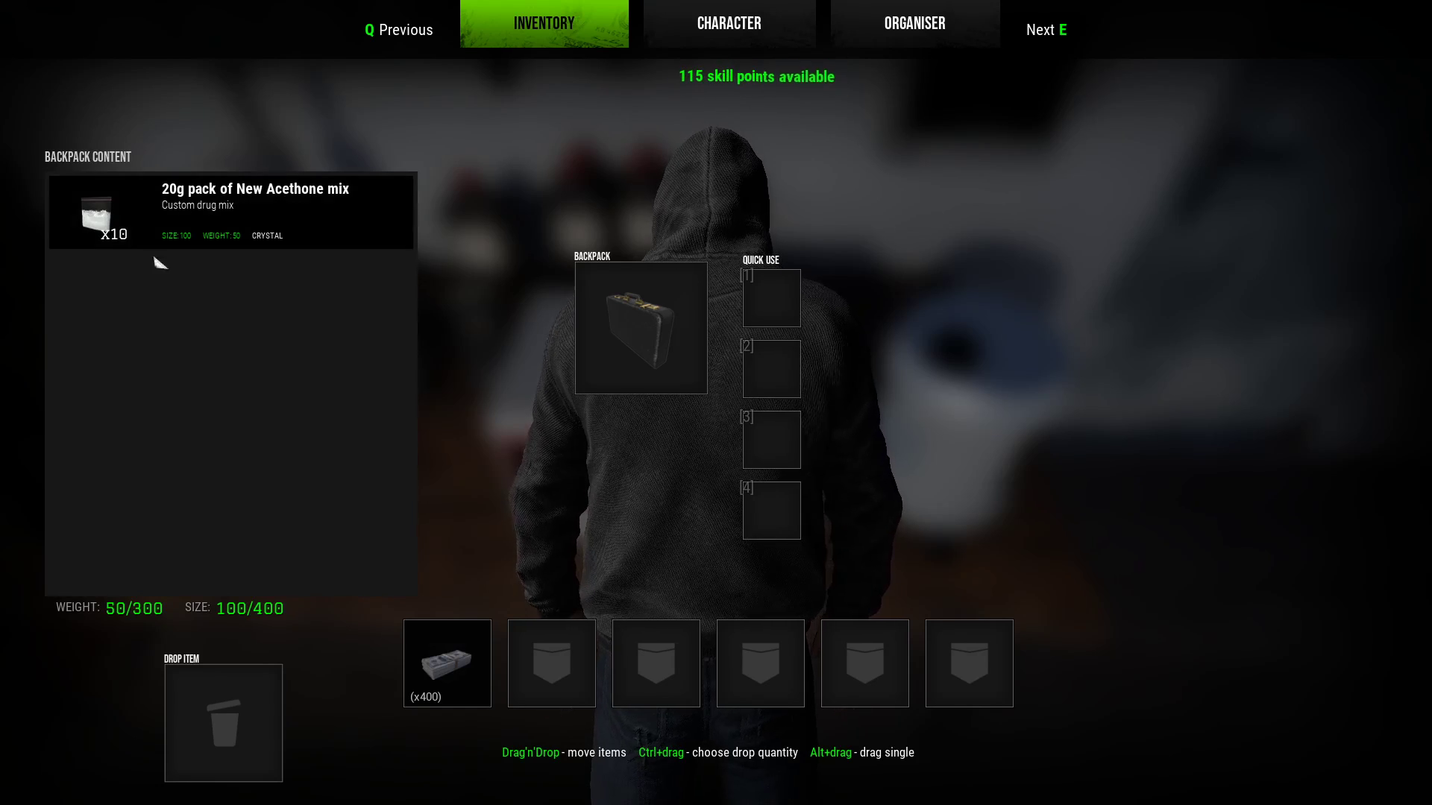
# Close the backpack inventory and turn to face the lab dryer
pyautogui.press('Tab')
pyautogui.press('a')
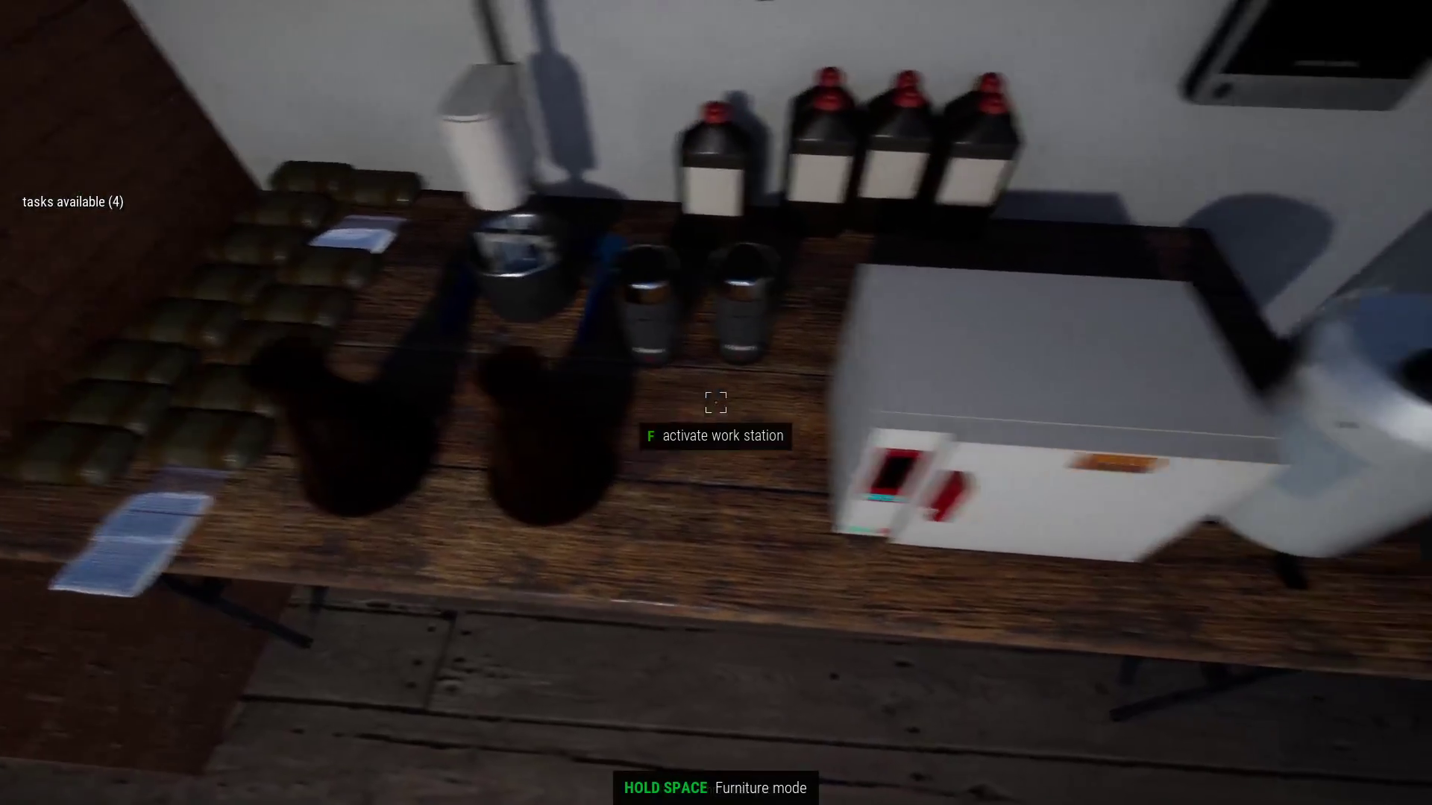
pyautogui.press('d')
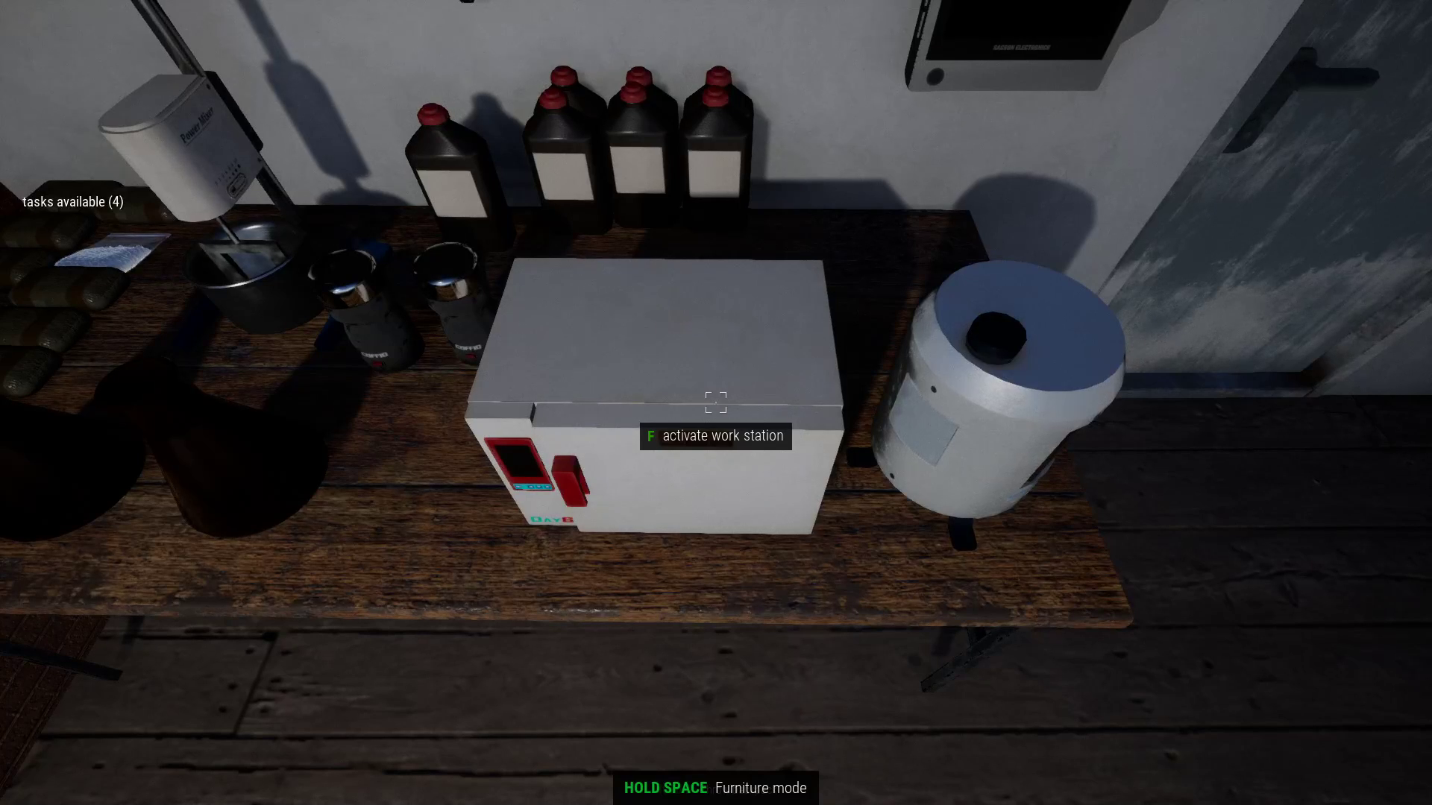